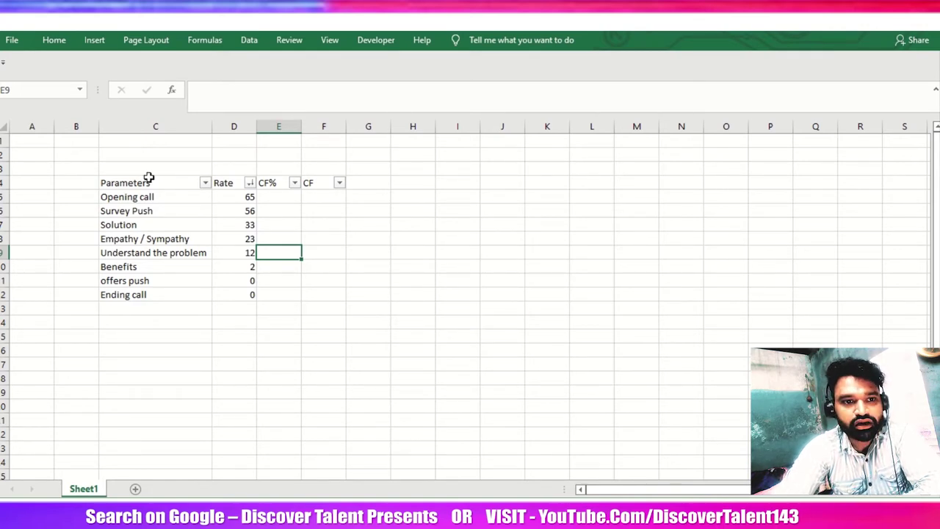
# Step: Examine the call parameters and their rates in the table starting at C4
pyautogui.moveTo(148, 177); pyautogui.dragTo(313, 288)
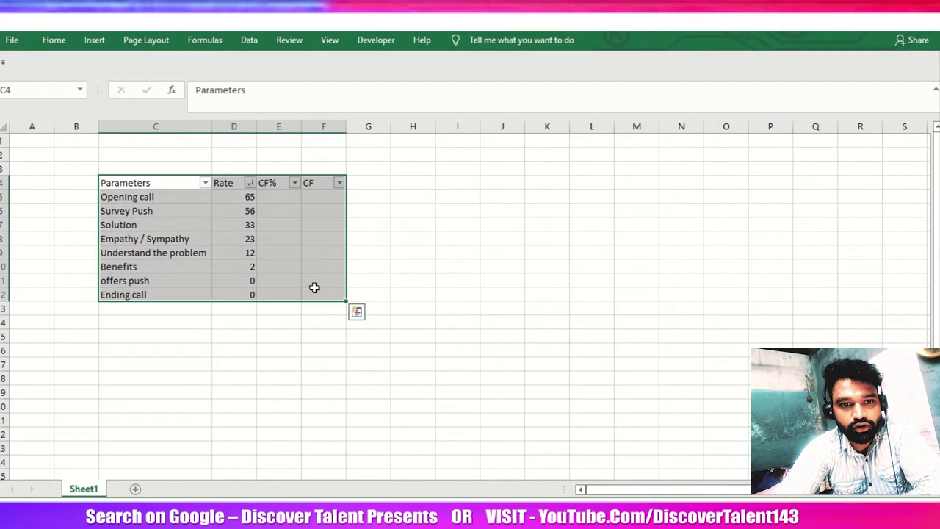
pyautogui.click(276, 258)
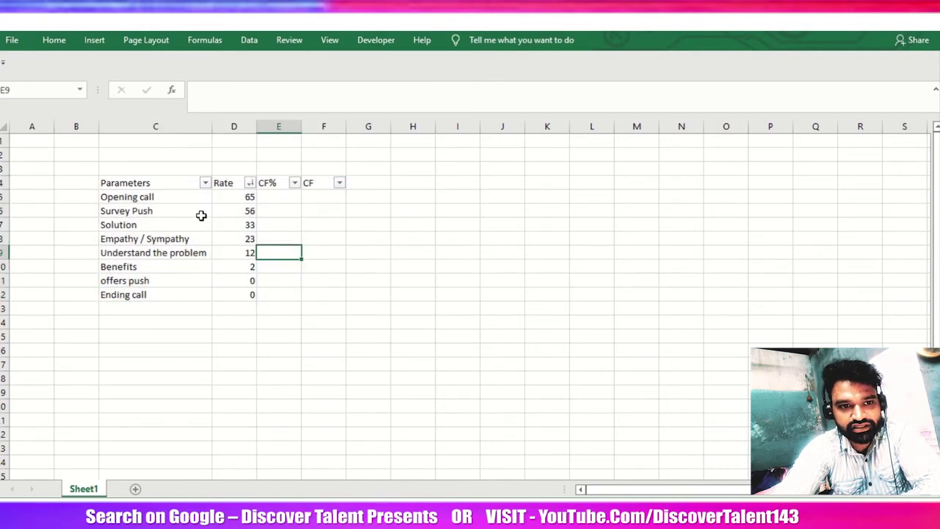
pyautogui.click(169, 198)
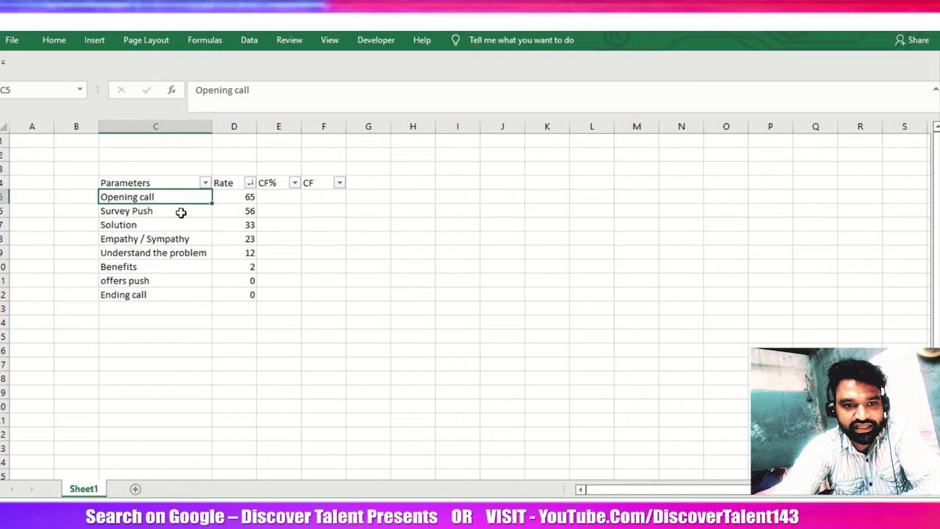
pyautogui.click(174, 214)
pyautogui.click(150, 225)
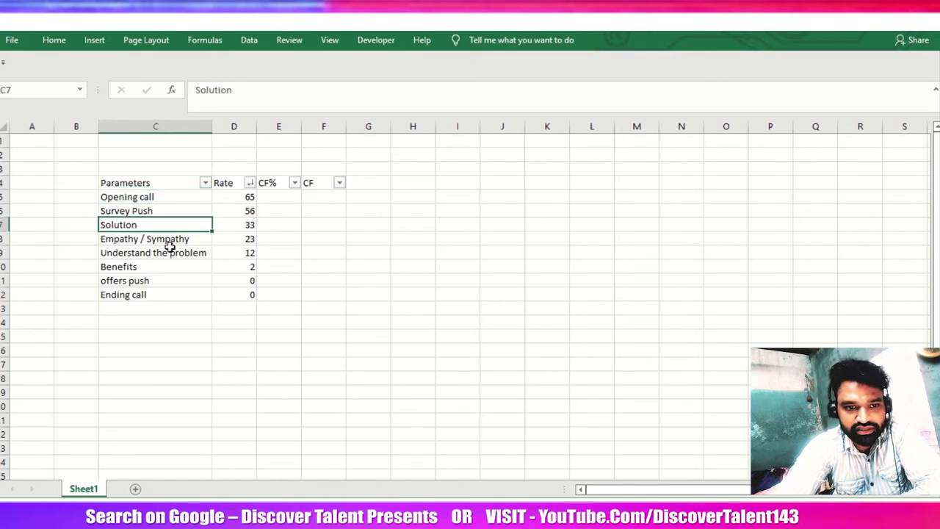
pyautogui.click(169, 245)
pyautogui.click(162, 254)
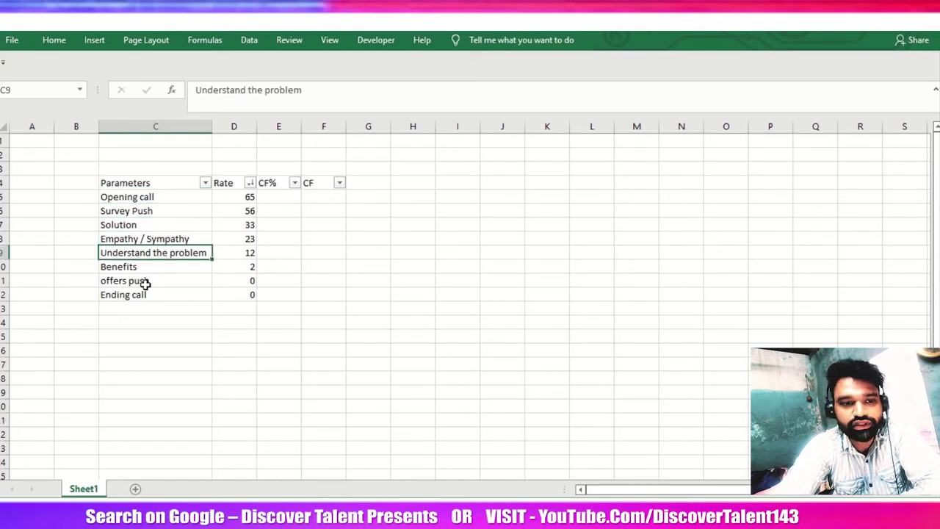
pyautogui.click(155, 270)
pyautogui.click(157, 284)
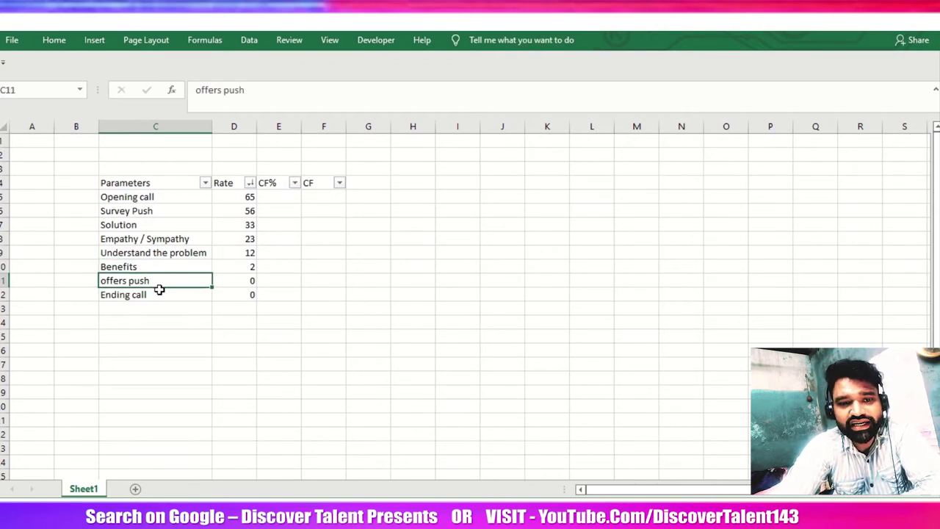
pyautogui.click(163, 296)
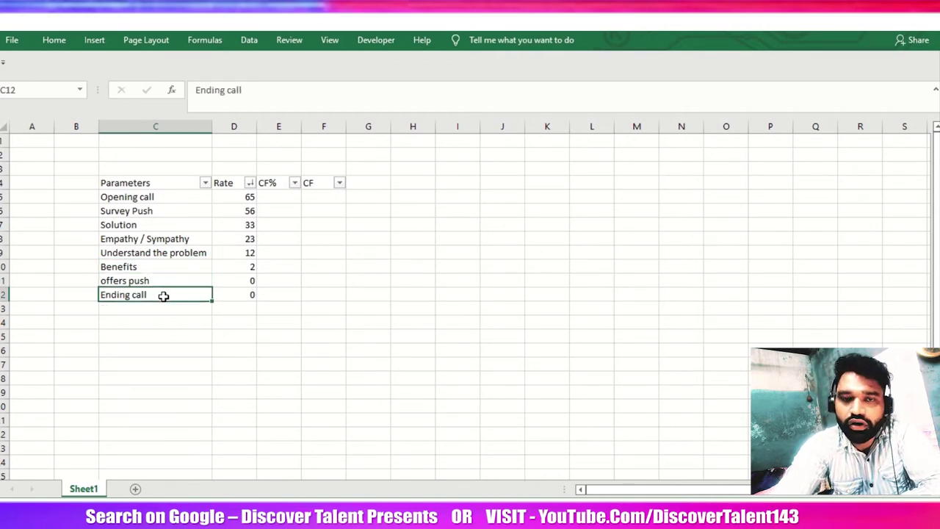
pyautogui.moveTo(226, 198); pyautogui.dragTo(235, 292)
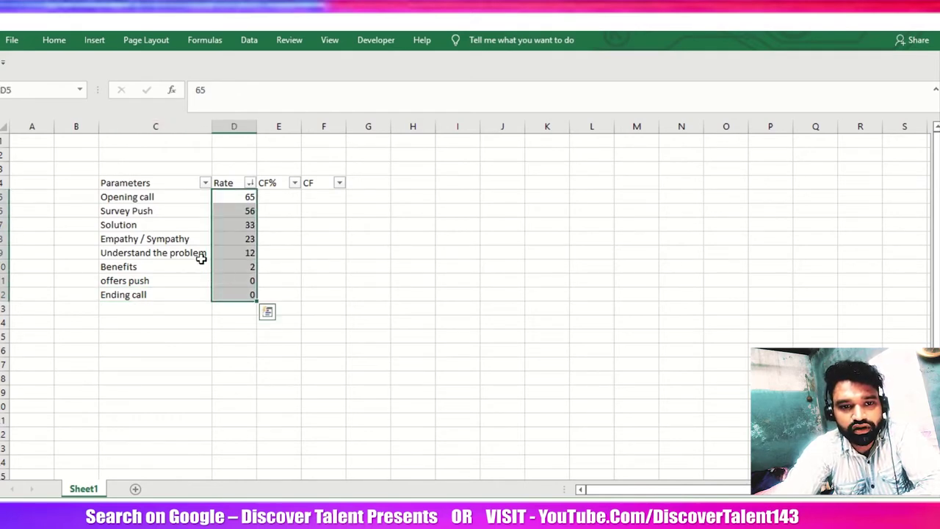
pyautogui.moveTo(110, 188); pyautogui.dragTo(312, 291)
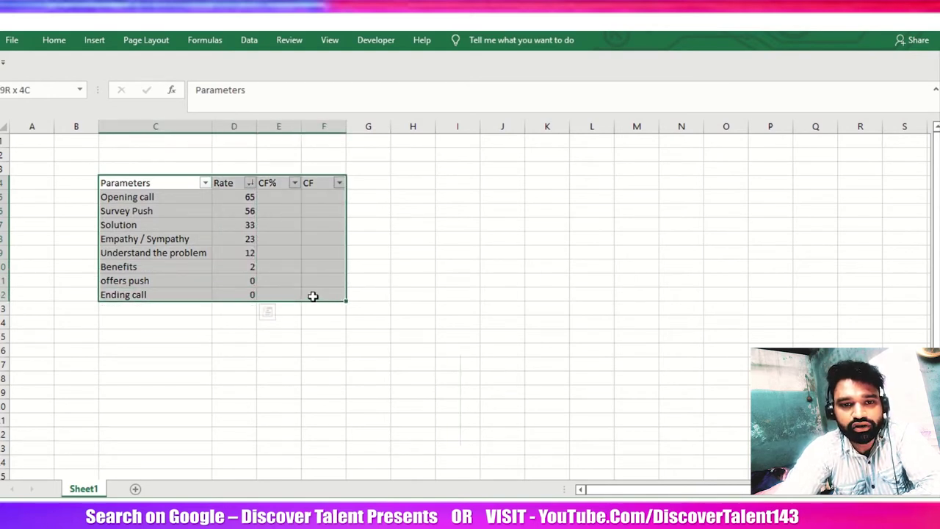
pyautogui.click(261, 293)
pyautogui.moveTo(177, 189); pyautogui.dragTo(317, 281)
pyautogui.click(281, 257)
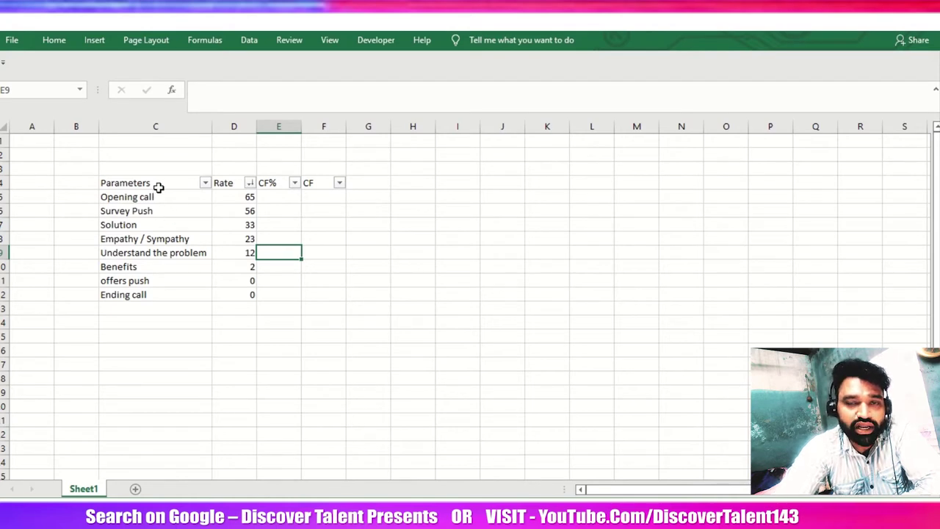
pyautogui.moveTo(159, 187); pyautogui.dragTo(241, 296)
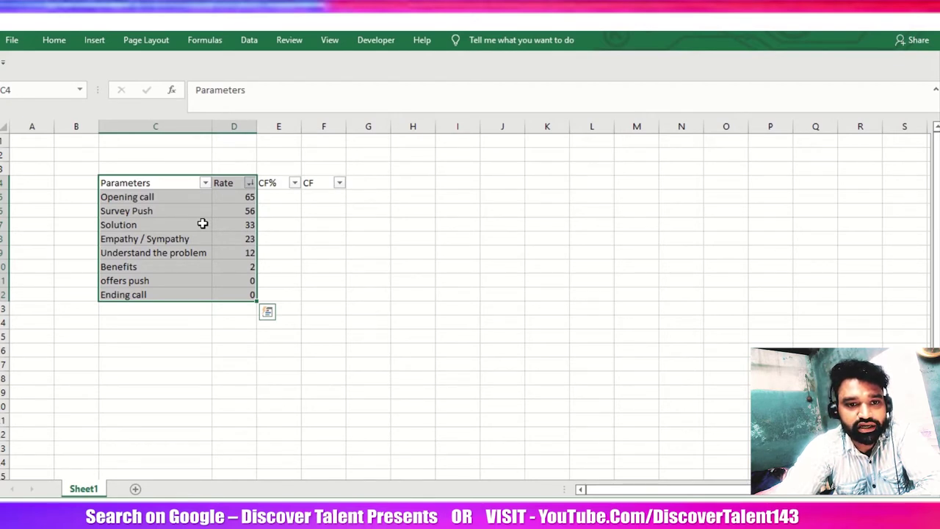
# Step: Narrow the Rate column (column D) slightly
pyautogui.moveTo(255, 126); pyautogui.dragTo(247, 126)
pyautogui.click(245, 240)
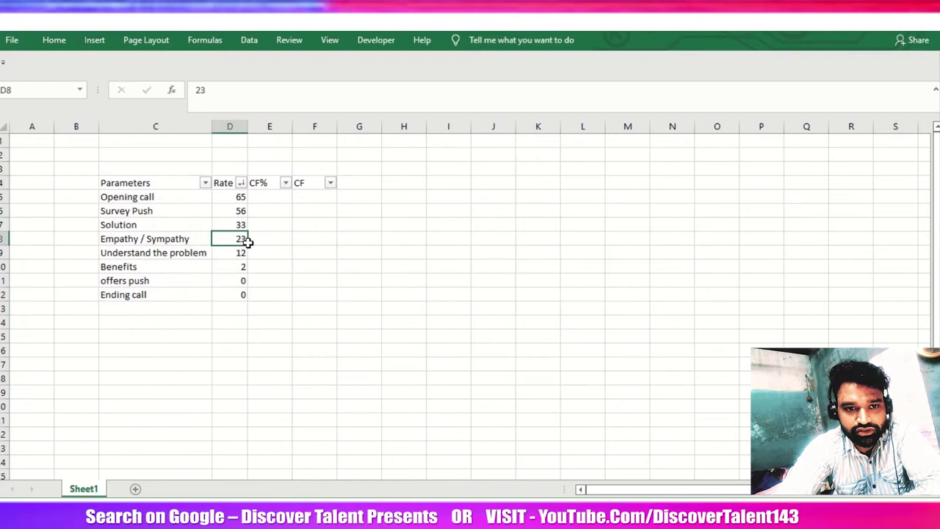
pyautogui.click(276, 225)
# Step: Sort the parameters table by the Rate column from largest to smallest
pyautogui.moveTo(167, 183); pyautogui.dragTo(231, 304)
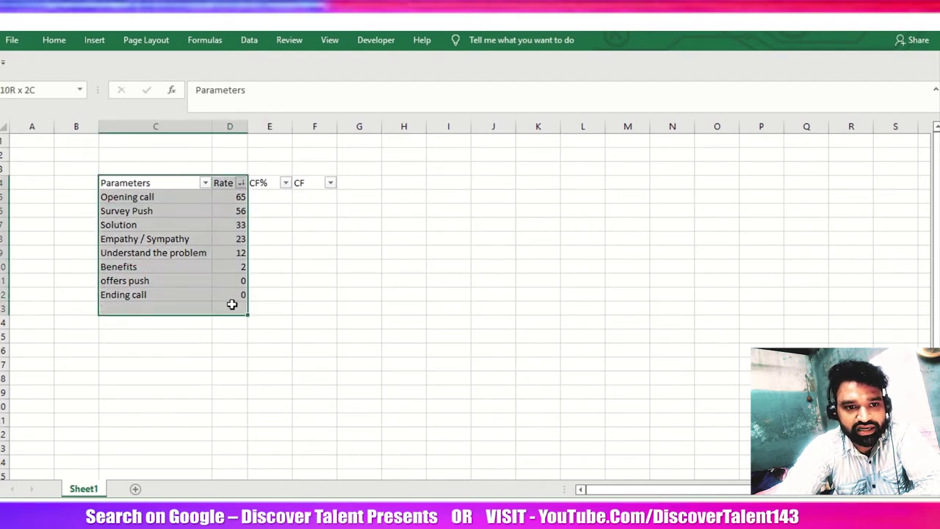
pyautogui.click(237, 211)
pyautogui.click(234, 198)
pyautogui.moveTo(233, 198); pyautogui.dragTo(241, 294)
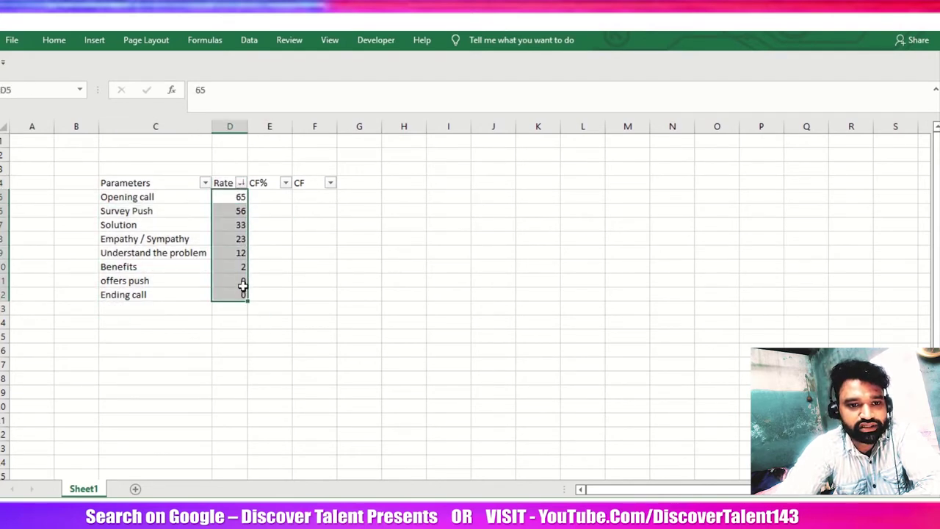
pyautogui.click(240, 183)
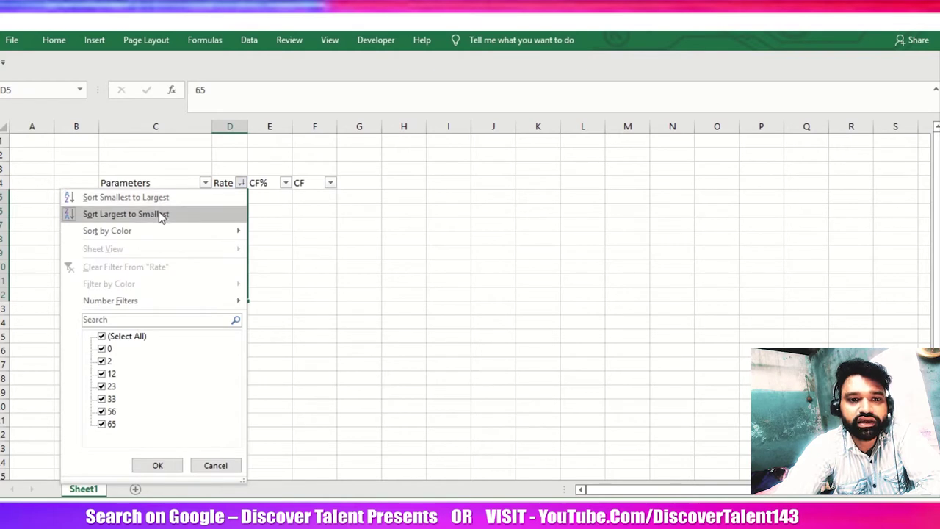
pyautogui.click(125, 213)
# Step: Review the order of the Rate values and the CF% and CF columns beside them
pyautogui.click(230, 211)
pyautogui.moveTo(232, 198); pyautogui.dragTo(203, 295)
pyautogui.click(268, 224)
pyautogui.click(264, 185)
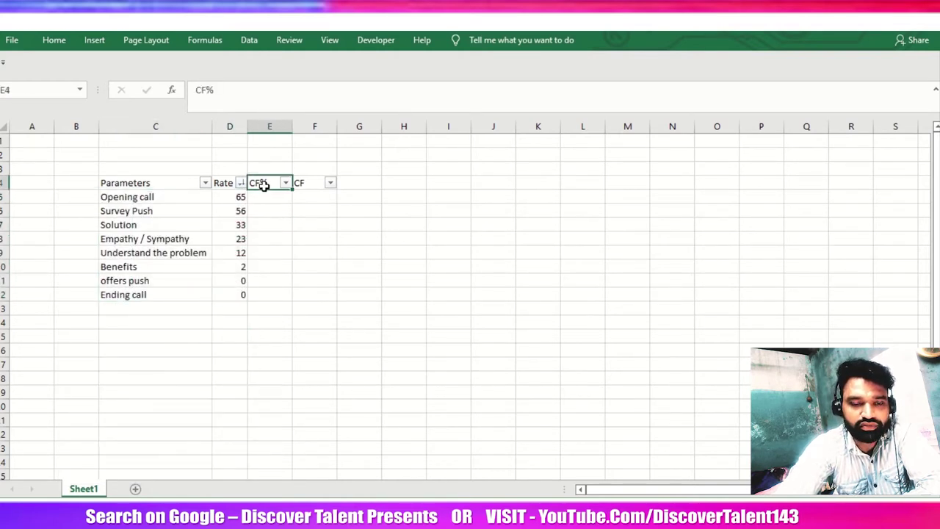
pyautogui.moveTo(235, 199); pyautogui.dragTo(237, 294)
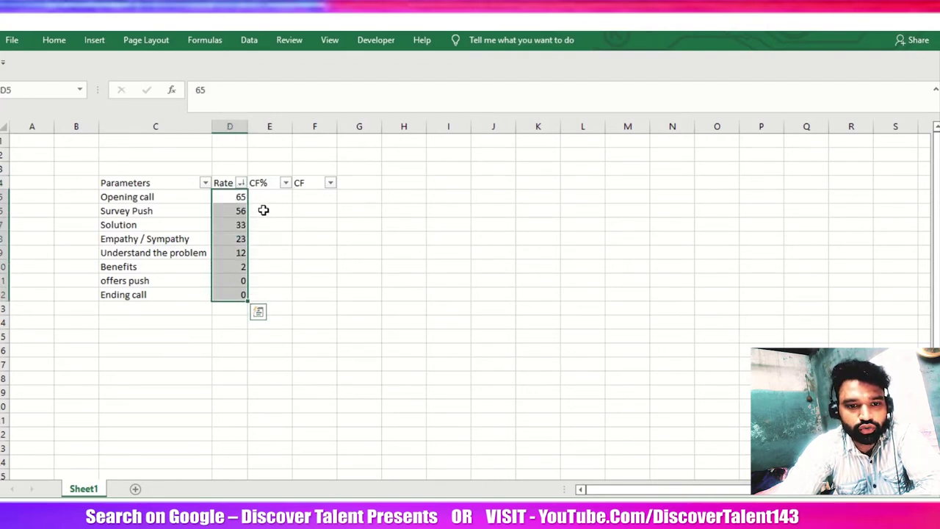
pyautogui.click(311, 184)
pyautogui.click(330, 182)
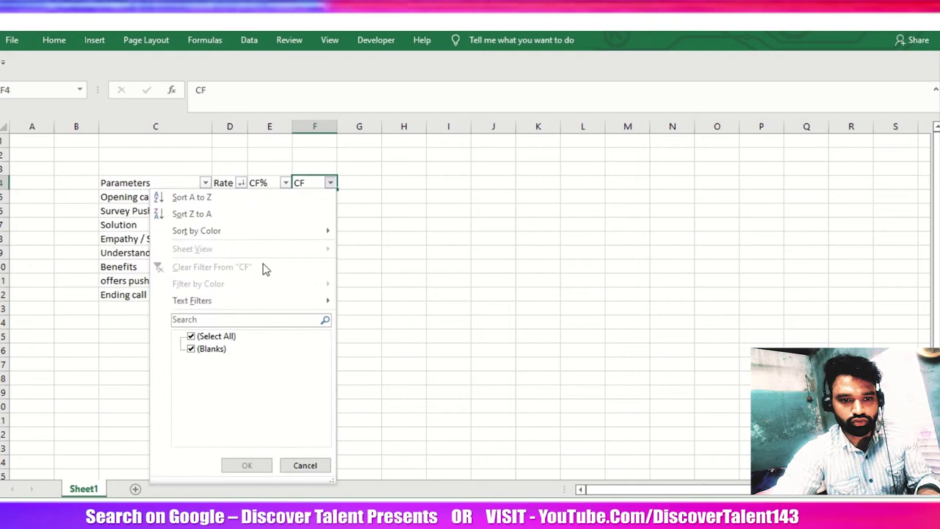
pyautogui.click(340, 230)
# Step: Total the Rate values with =SUM(D5:D12) in D13 and move that total to D17
pyautogui.click(222, 333)
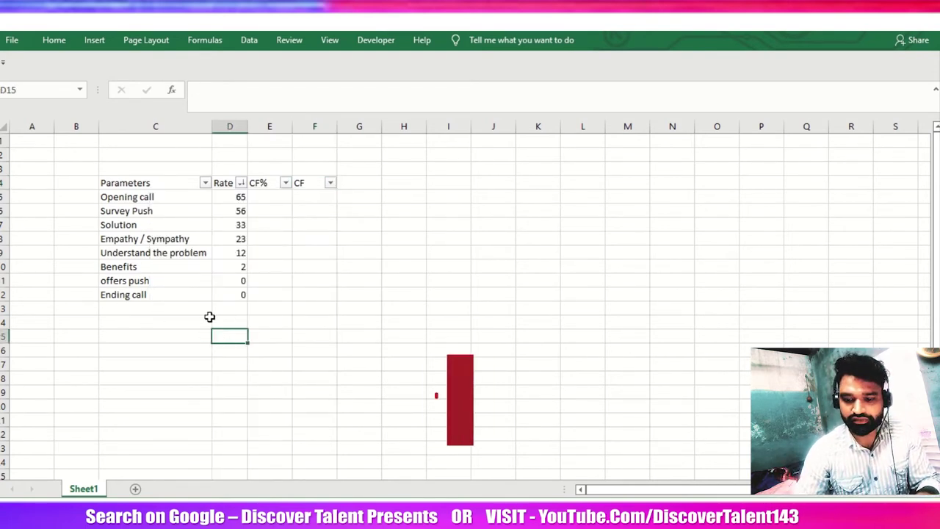
pyautogui.press('Up')
pyautogui.press('Up')
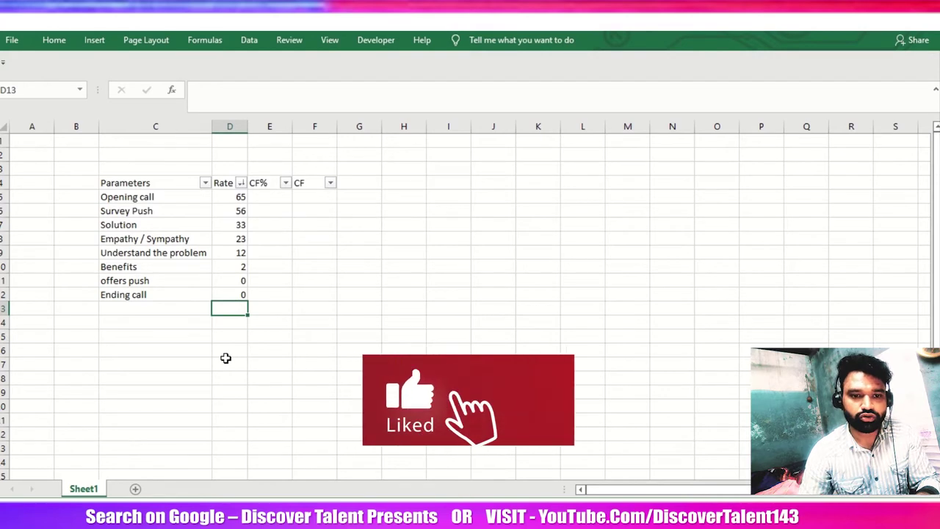
pyautogui.hotkey('alt', '=')
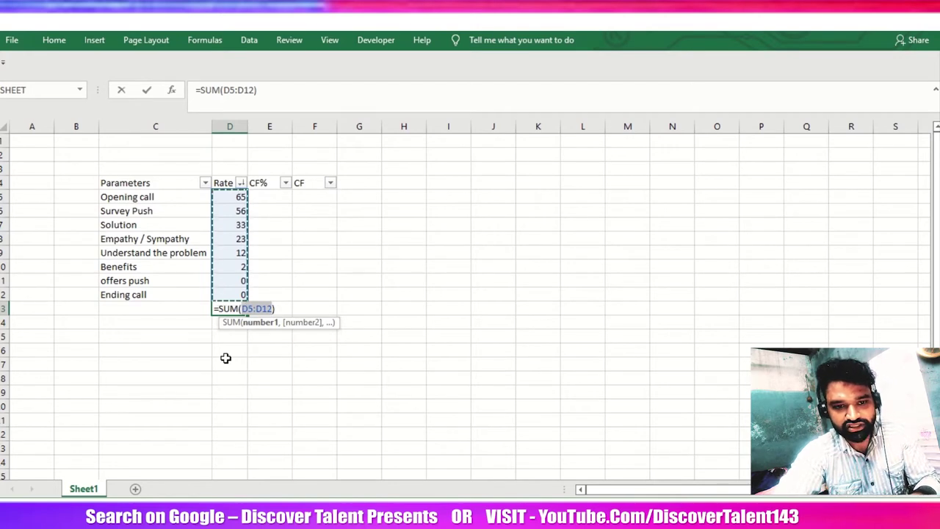
pyautogui.press('Return')
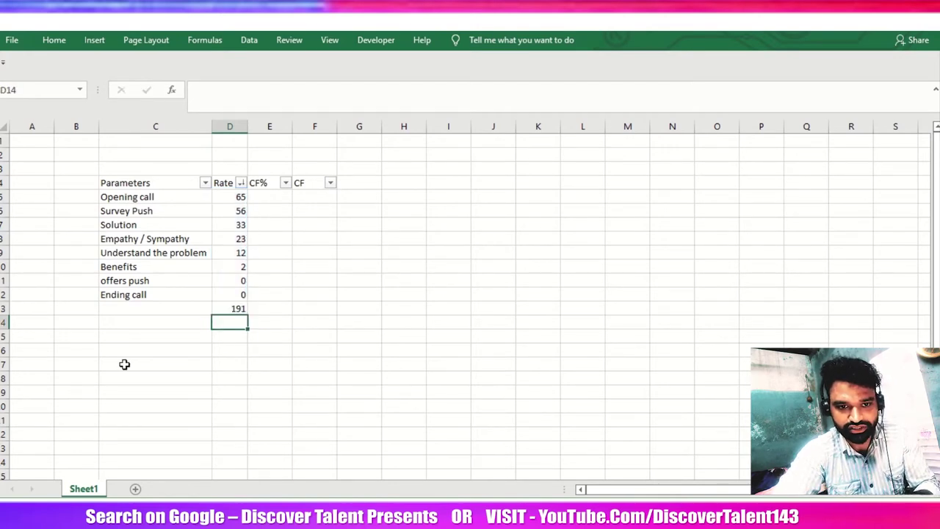
pyautogui.press('Up')
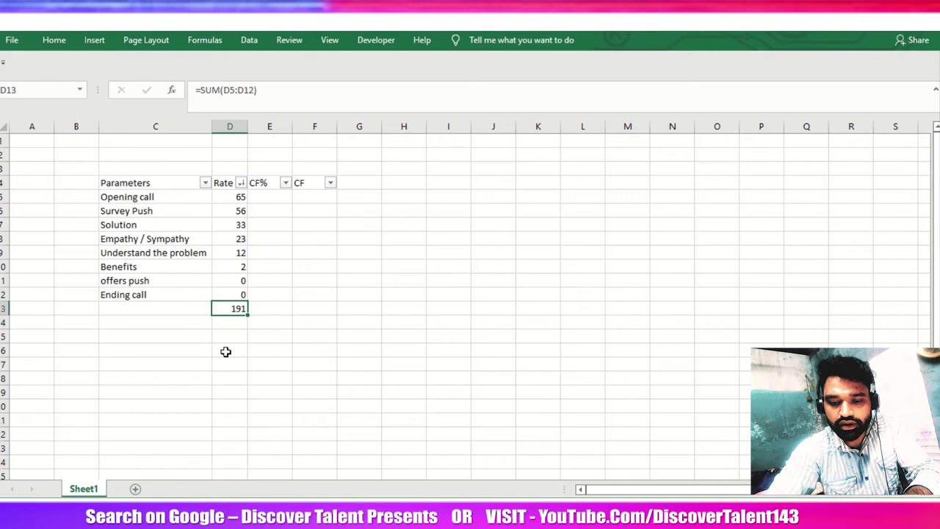
pyautogui.moveTo(224, 315); pyautogui.dragTo(224, 376)
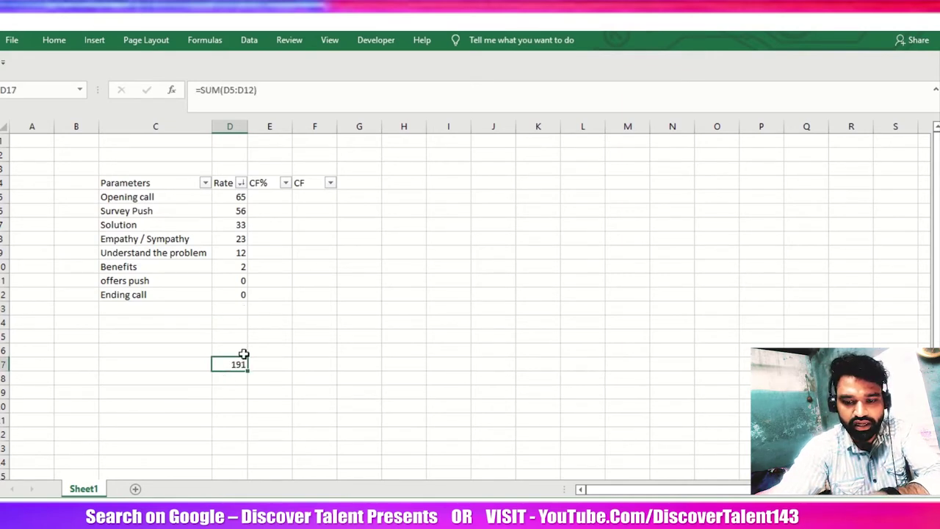
# Step: Enter the formula =D5/191 in E5 to calculate the CF% for Opening call
pyautogui.click(271, 200)
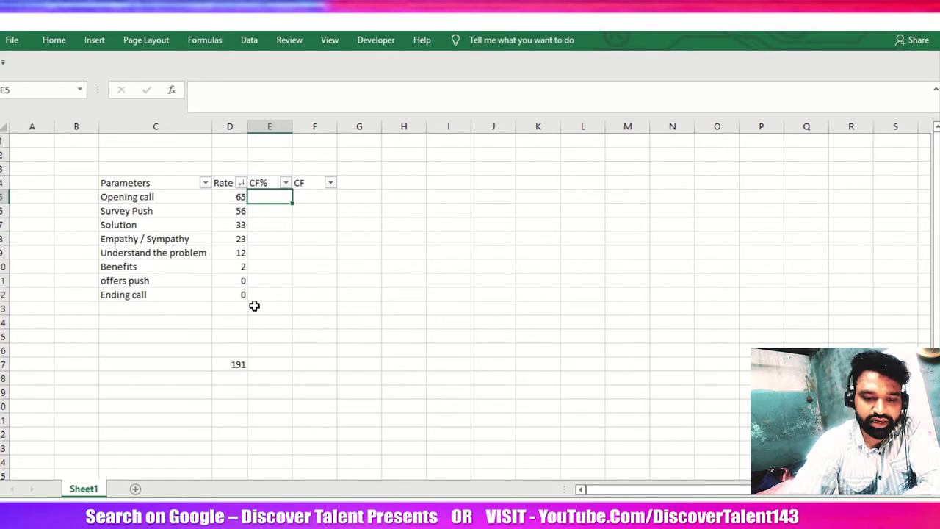
pyautogui.write('=')
pyautogui.click(227, 197)
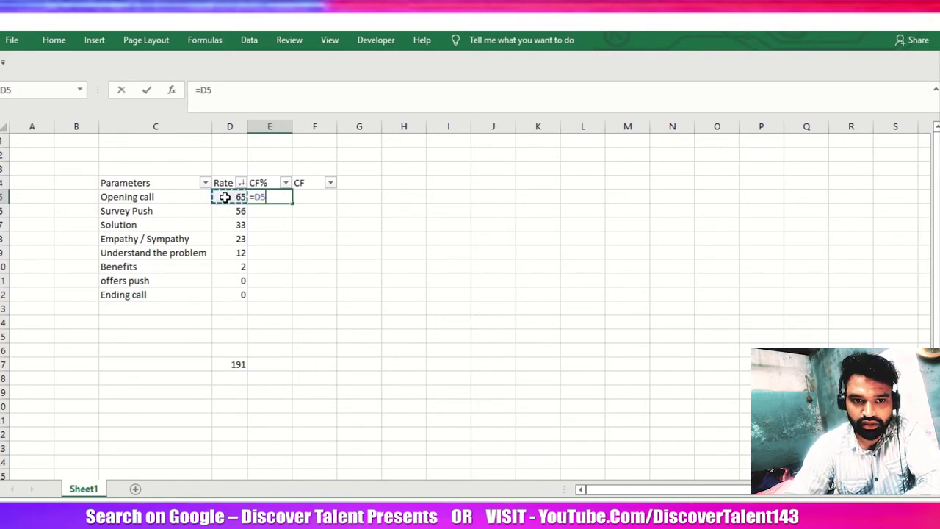
pyautogui.write('/')
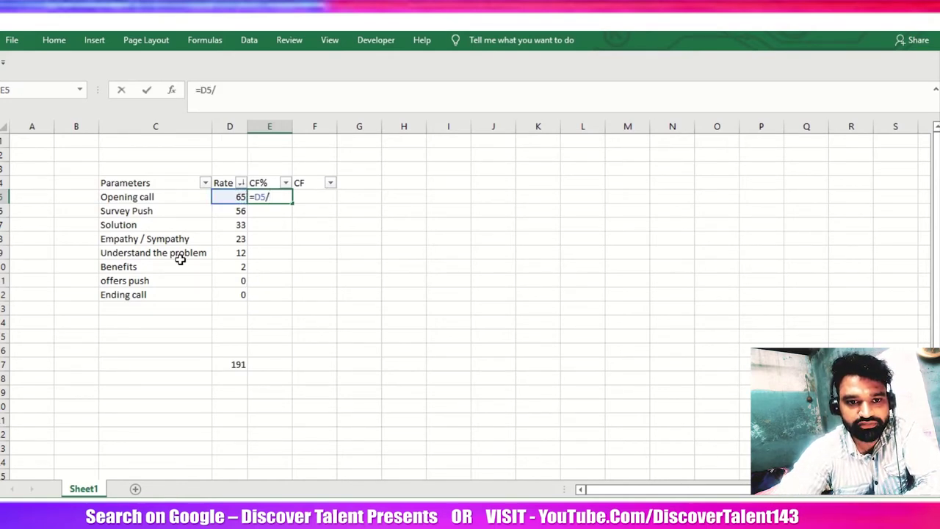
pyautogui.write('191')
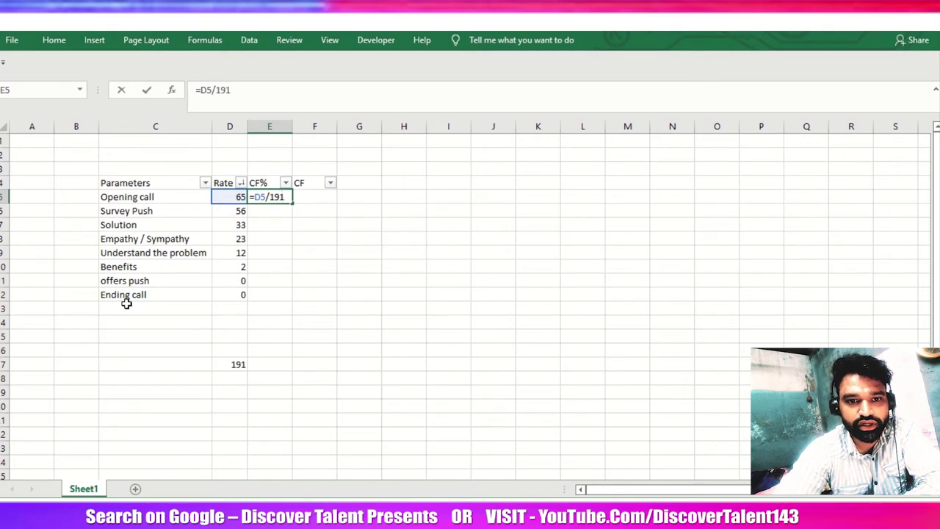
pyautogui.press('Return')
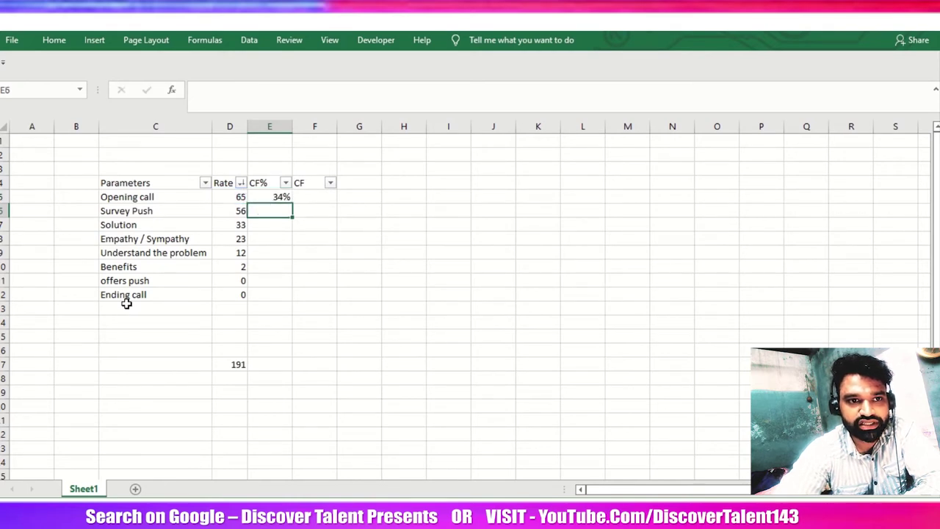
pyautogui.click(277, 196)
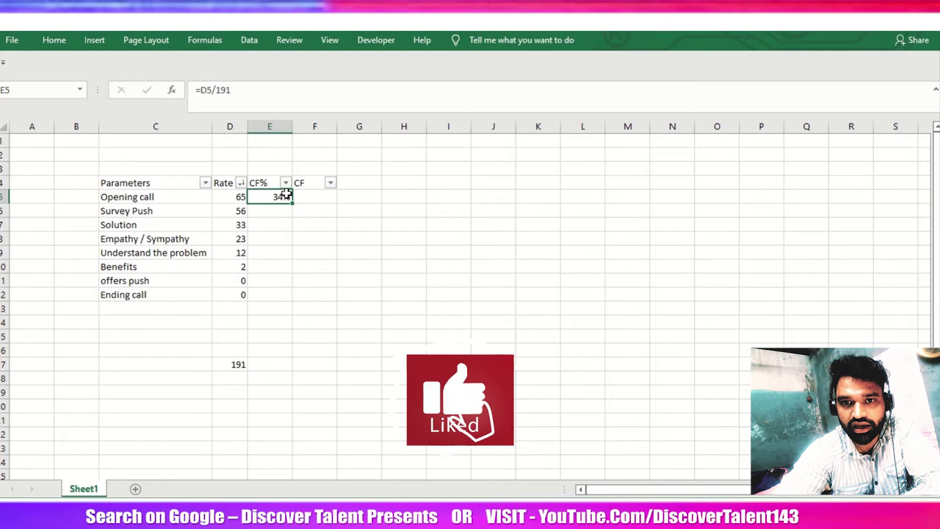
pyautogui.click(61, 41)
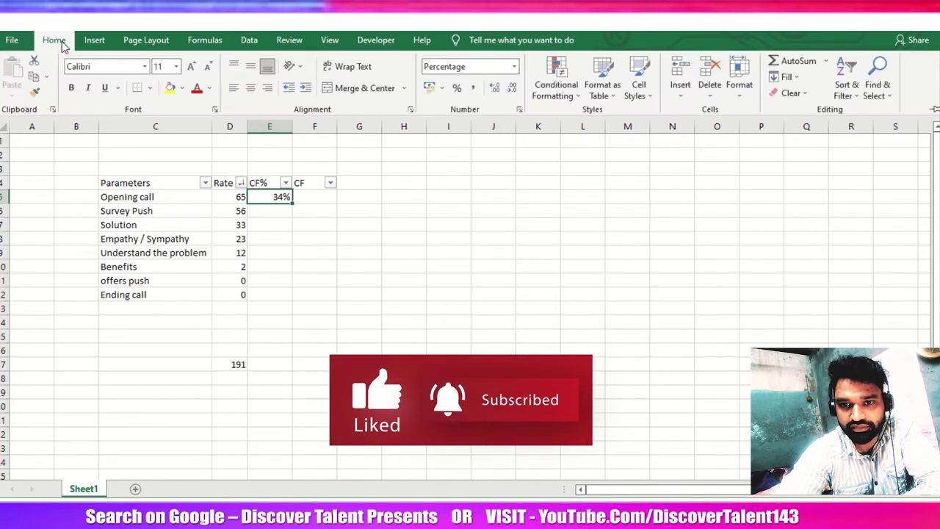
pyautogui.click(514, 67)
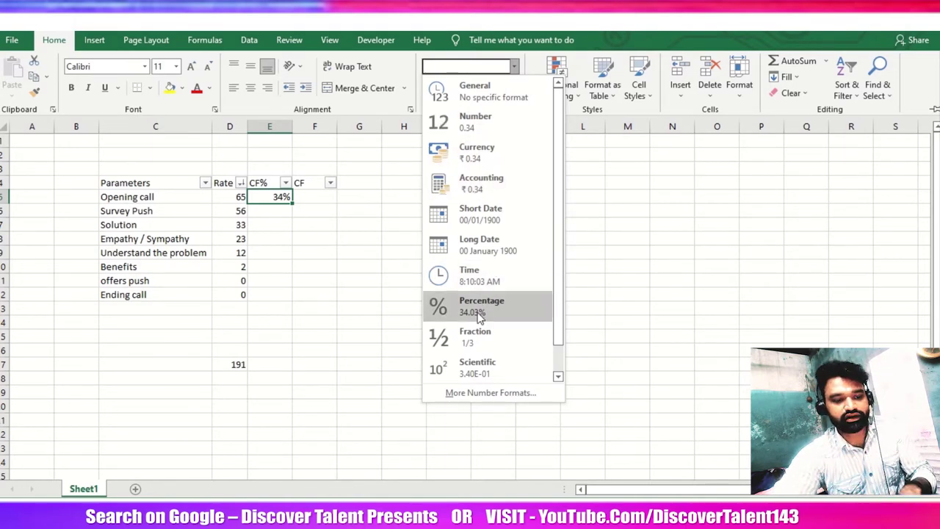
pyautogui.click(405, 321)
# Step: Fill the CF% formula from E5 down through E12 for the remaining parameters
pyautogui.click(284, 203)
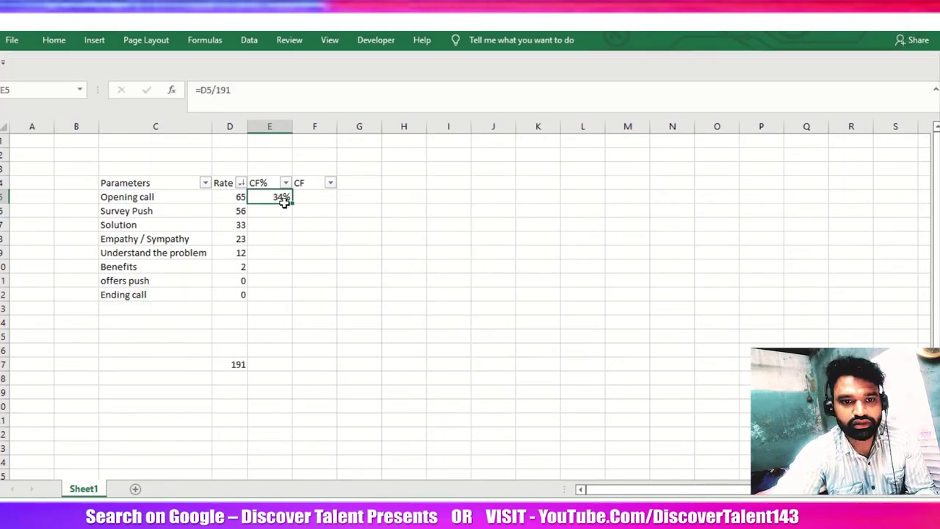
pyautogui.moveTo(284, 204); pyautogui.dragTo(280, 288)
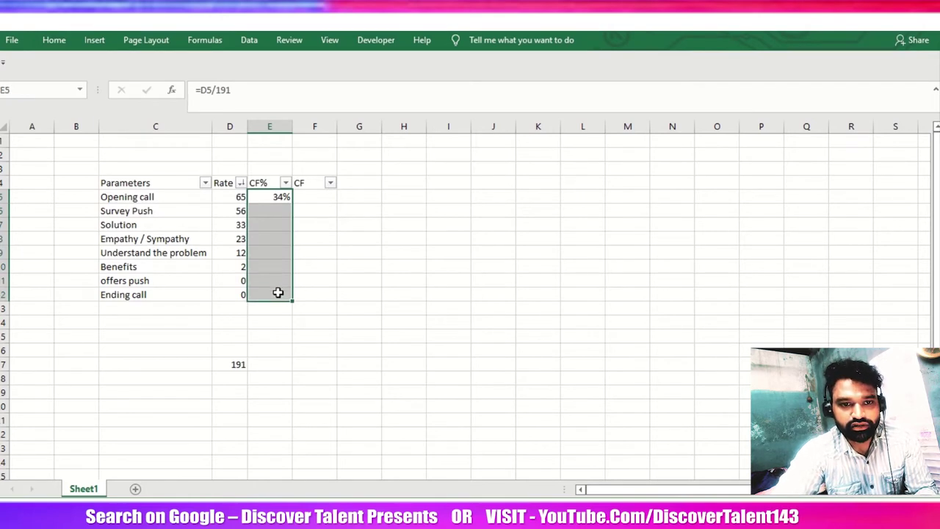
pyautogui.hotkey('ctrl', 'd')
pyautogui.click(315, 224)
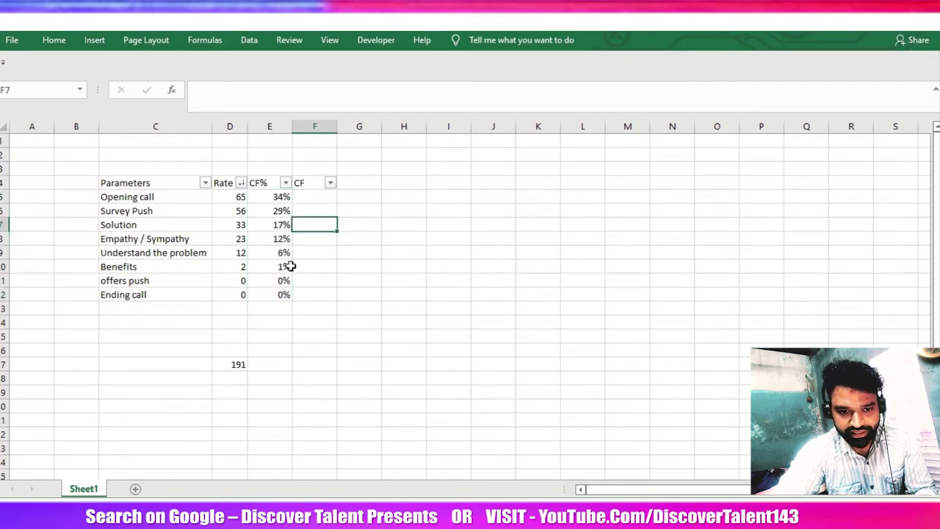
# Step: Enter the formula =E5 in F5 as the starting CF value for Opening call
pyautogui.click(311, 194)
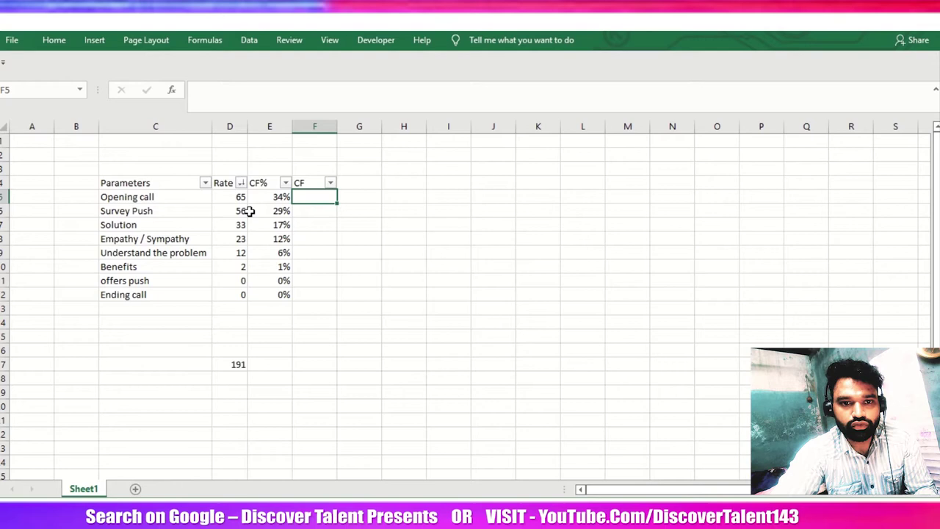
pyautogui.moveTo(223, 187); pyautogui.dragTo(283, 293)
pyautogui.click(308, 242)
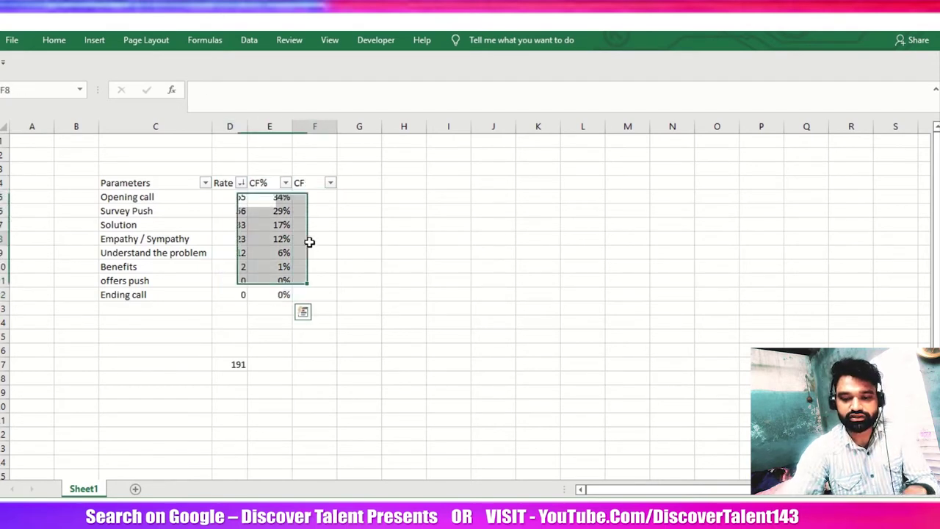
pyautogui.click(312, 197)
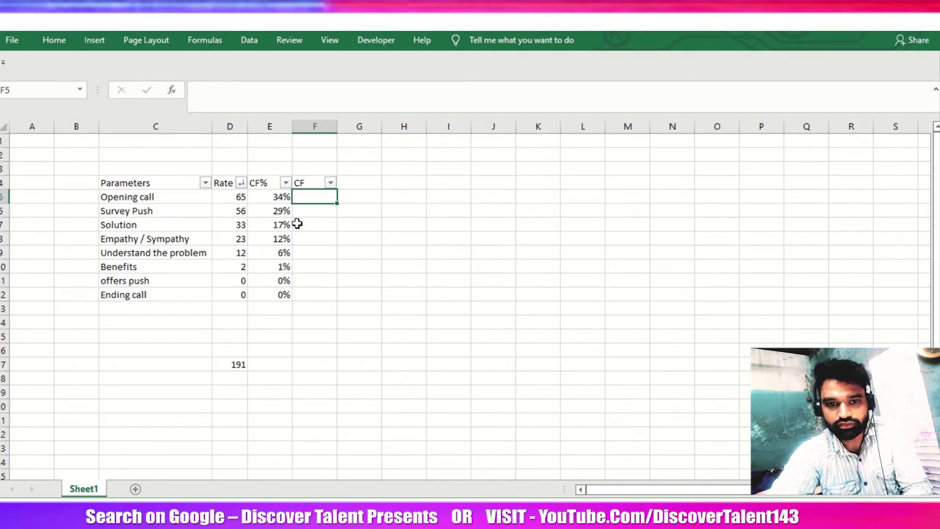
pyautogui.write('=')
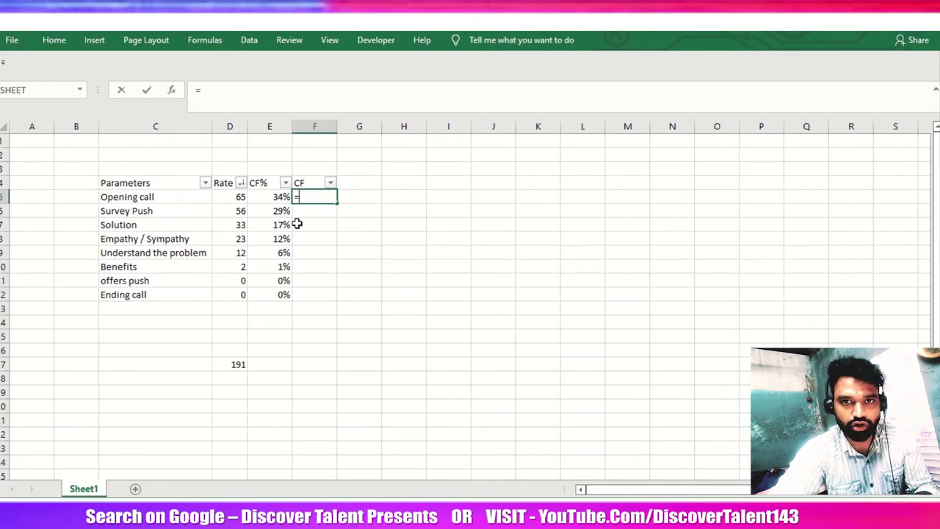
pyautogui.click(277, 198)
pyautogui.press('Return')
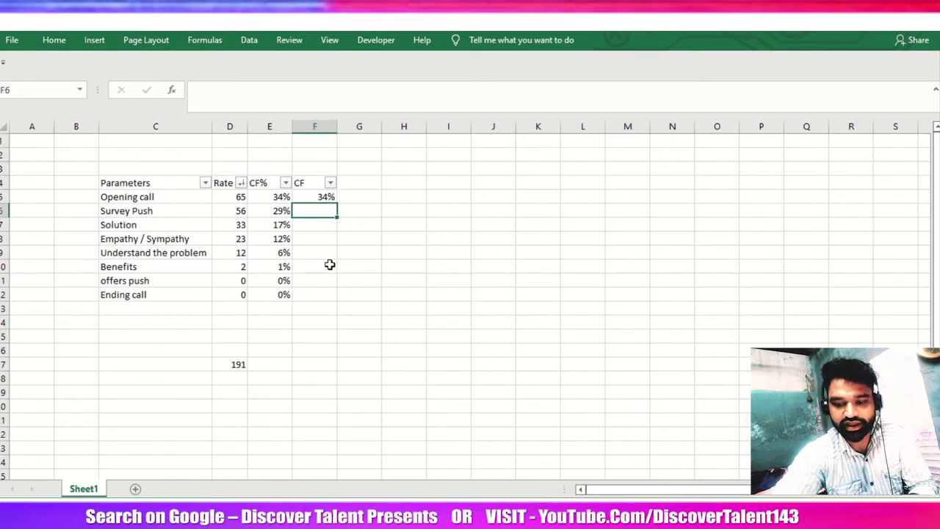
# Step: Enter the formula =F5+E6 in F6 to calculate the cumulative CF for Survey Push
pyautogui.write('=')
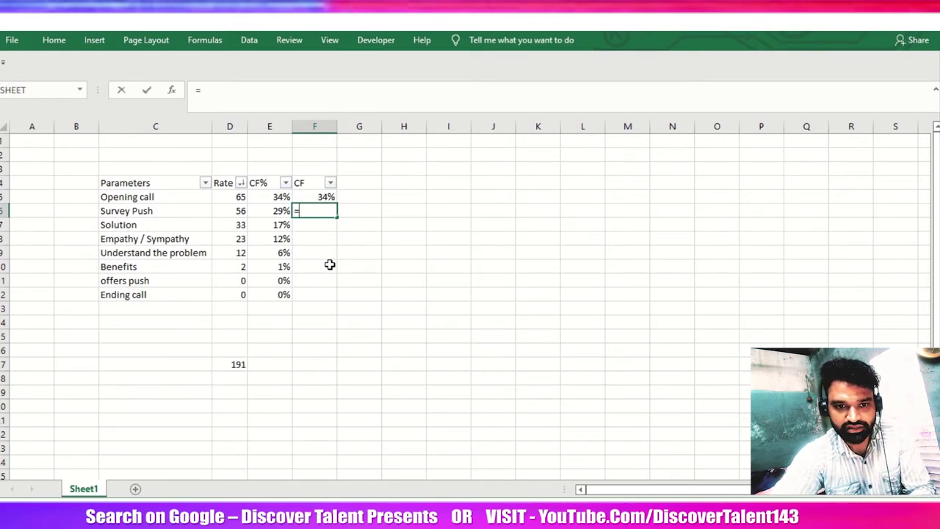
pyautogui.click(325, 199)
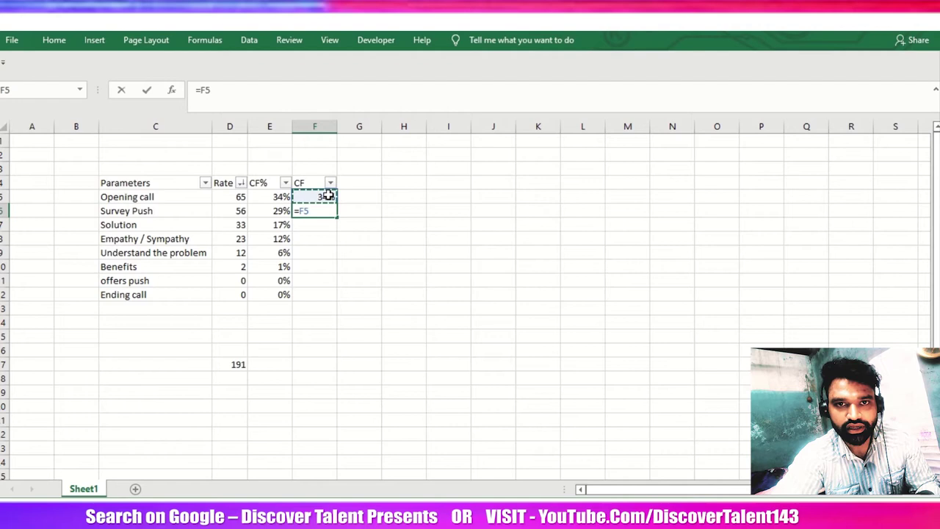
pyautogui.write('+')
pyautogui.click(279, 210)
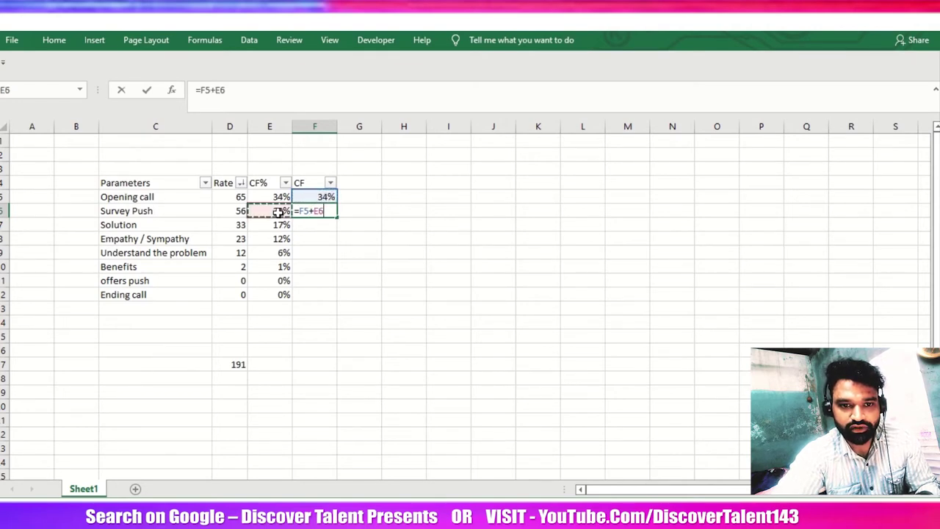
pyautogui.press('Return')
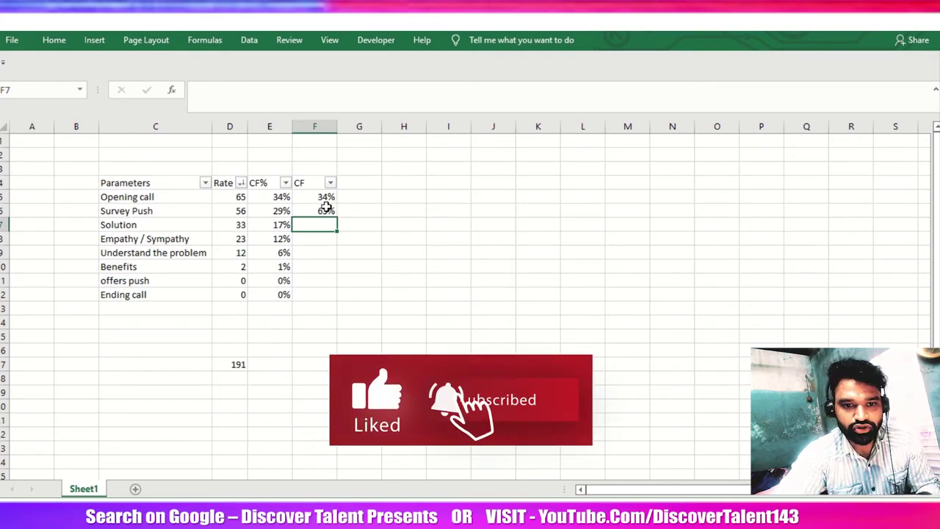
# Step: Fill the cumulative CF formula from F6 down through F12 and check the last parameters' rows
pyautogui.moveTo(325, 211); pyautogui.dragTo(326, 296)
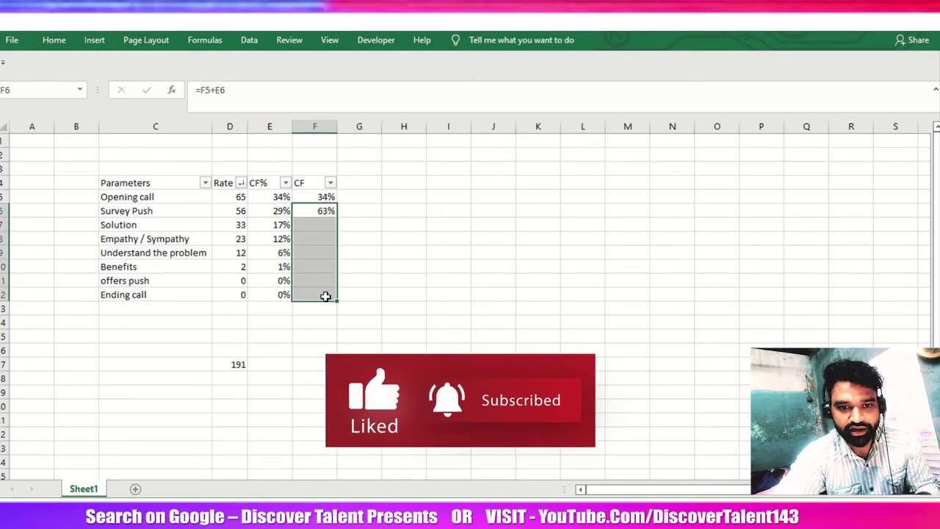
pyautogui.hotkey('ctrl', 'd')
pyautogui.click(420, 233)
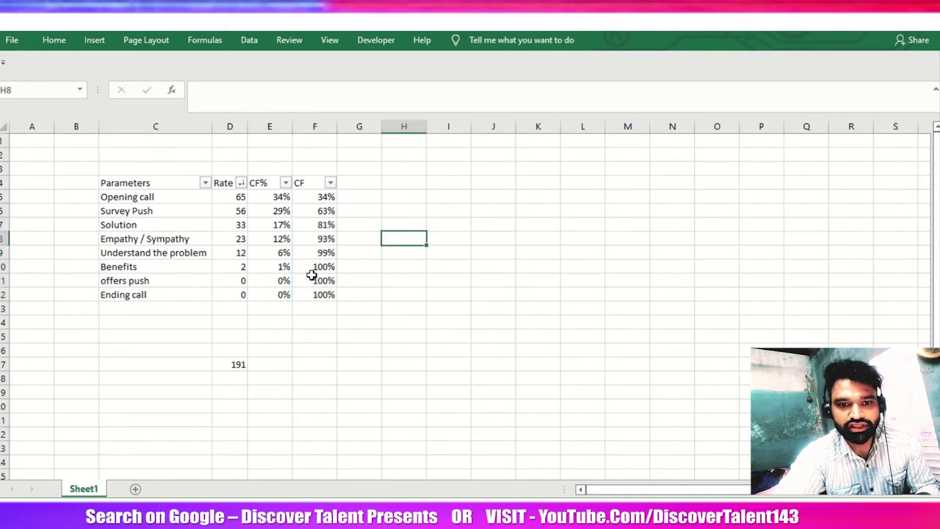
pyautogui.moveTo(315, 267); pyautogui.dragTo(323, 294)
pyautogui.moveTo(187, 279); pyautogui.dragTo(310, 295)
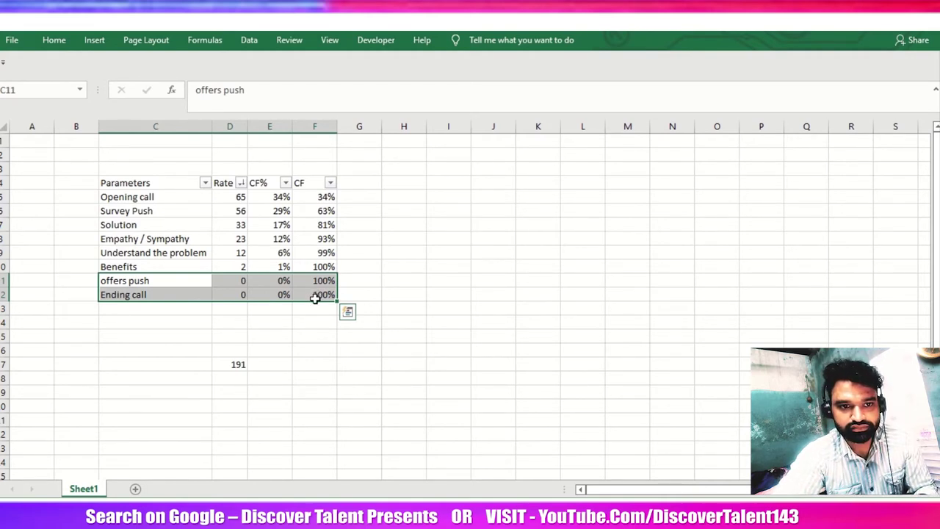
# Step: Remove the filter from the table's header row
pyautogui.click(269, 183)
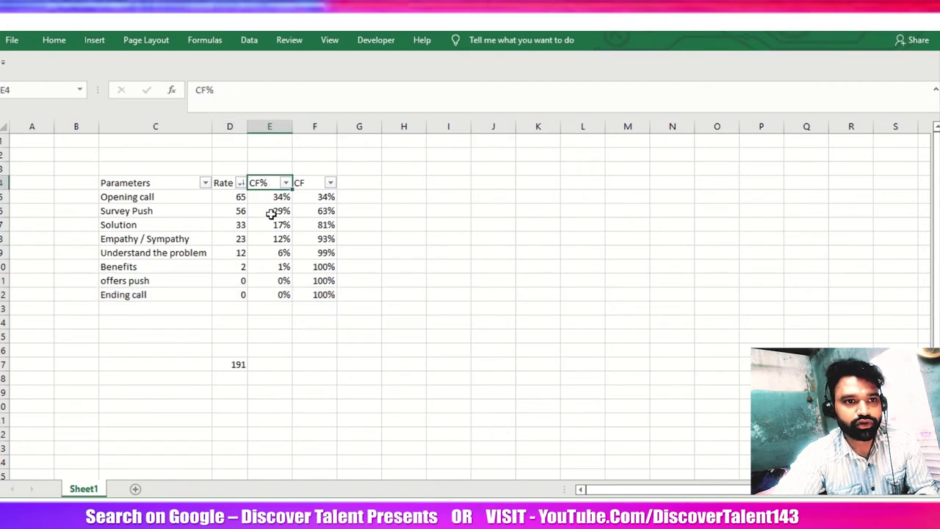
pyautogui.hotkey('alt', 'd')
pyautogui.press('f')
pyautogui.press('f')
pyautogui.click(321, 238)
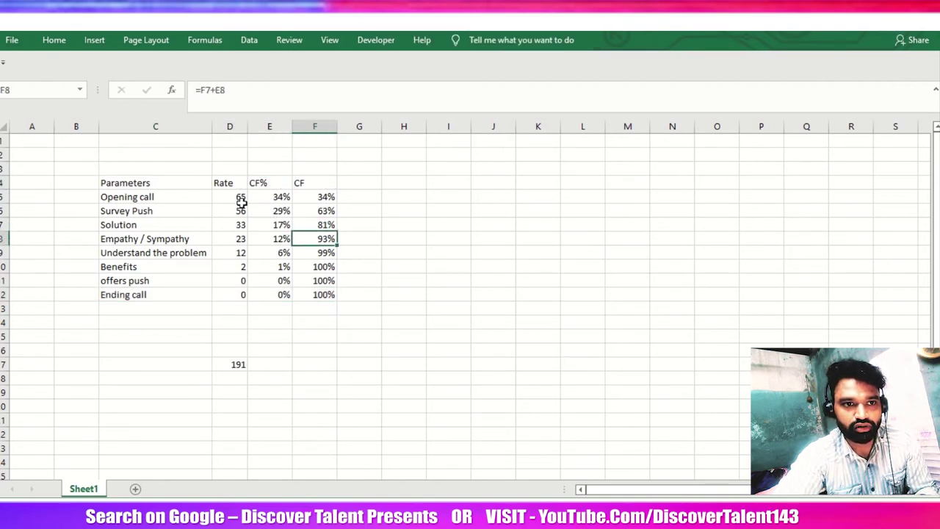
# Step: Format the header cells C4:F4 with a yellow fill and bold text
pyautogui.moveTo(158, 187); pyautogui.dragTo(326, 182)
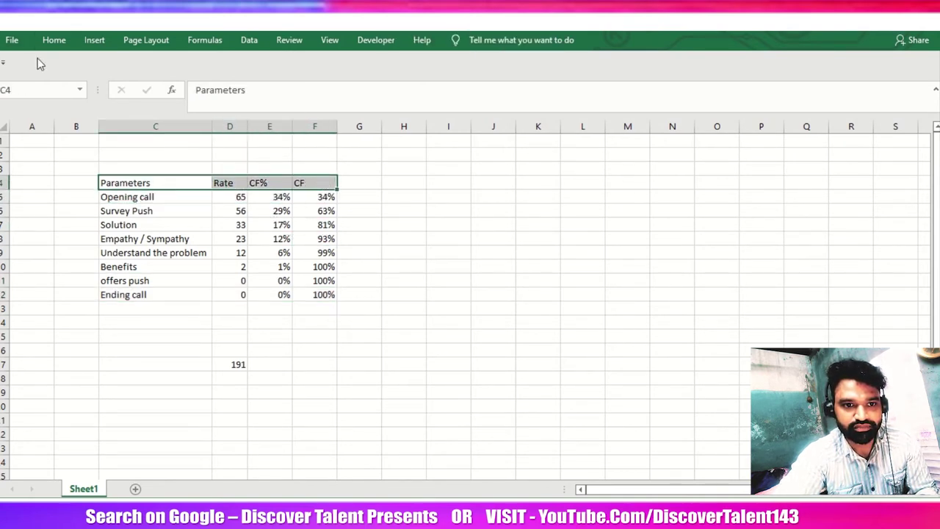
pyautogui.click(62, 40)
pyautogui.click(170, 87)
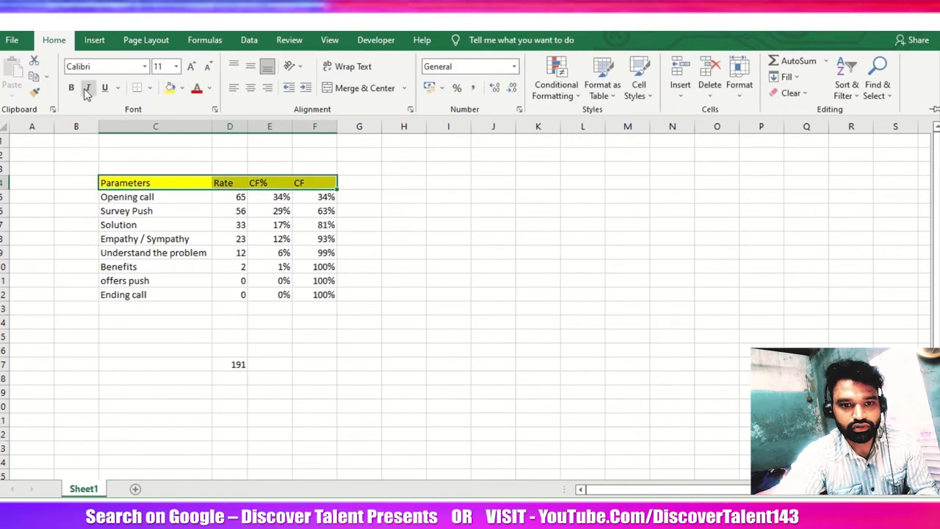
pyautogui.click(69, 88)
pyautogui.click(184, 185)
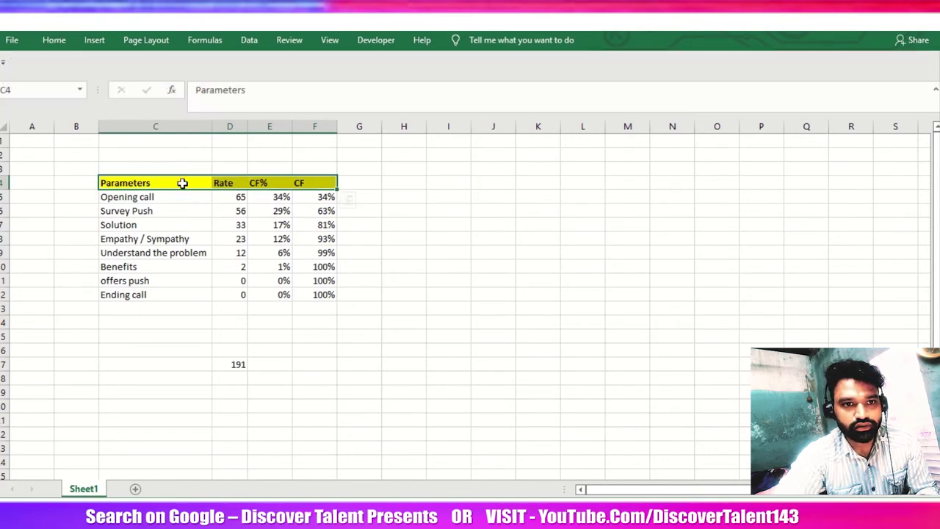
# Step: Apply all borders to the table range C4:F12
pyautogui.moveTo(181, 182); pyautogui.dragTo(315, 294)
pyautogui.click(54, 40)
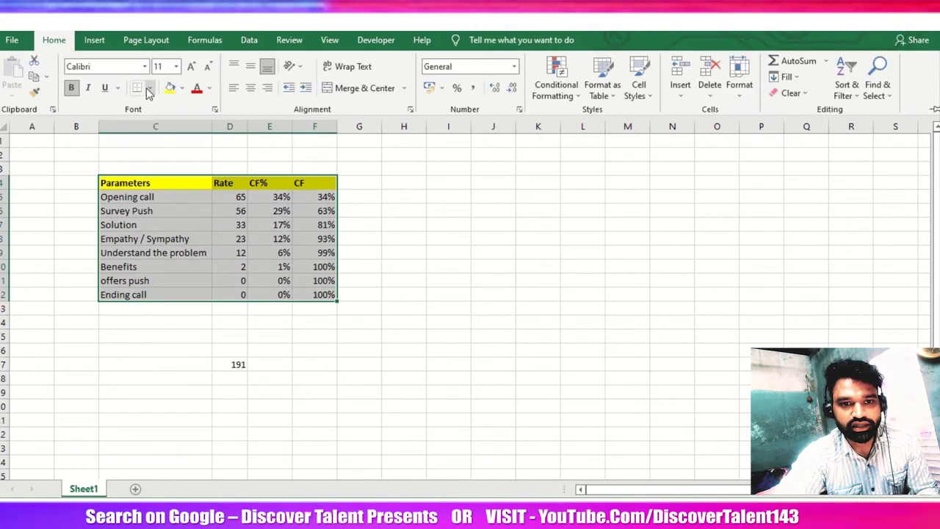
pyautogui.click(149, 87)
pyautogui.click(195, 208)
pyautogui.click(272, 238)
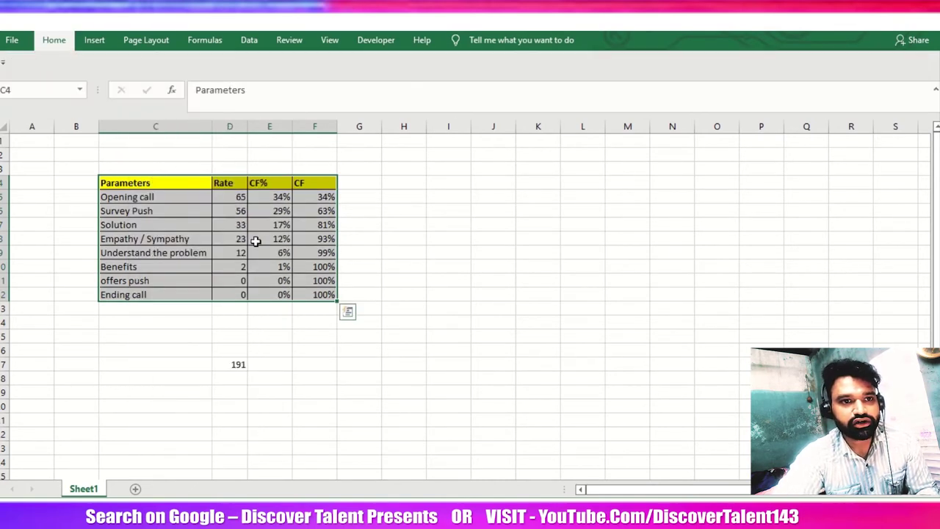
pyautogui.click(272, 239)
pyautogui.moveTo(130, 183); pyautogui.dragTo(316, 294)
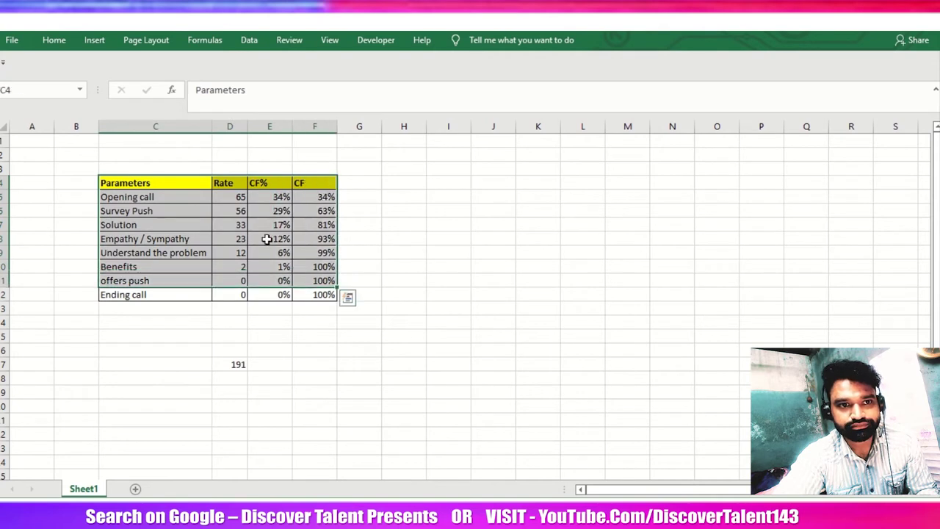
pyautogui.click(268, 228)
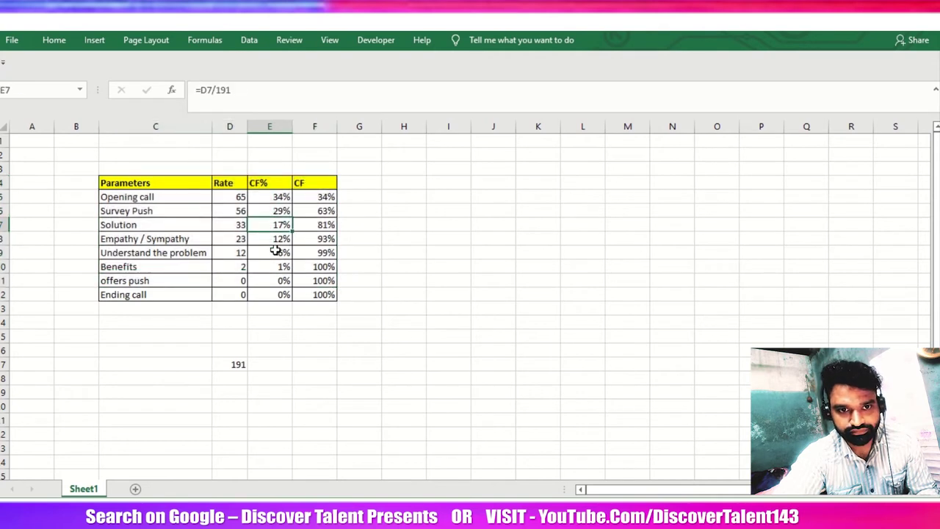
# Step: Insert the recommended clustered column chart with the CF line for the table and move it up to start near row 2
pyautogui.click(93, 41)
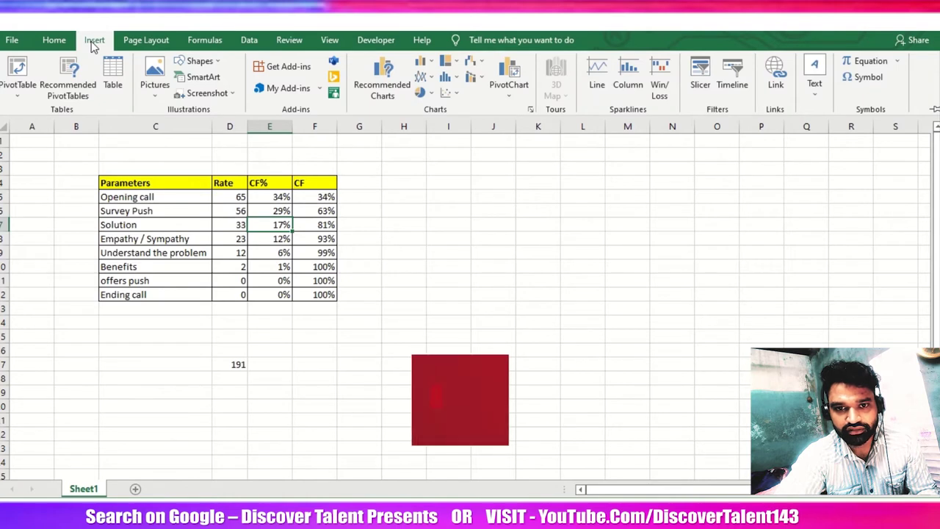
pyautogui.click(431, 61)
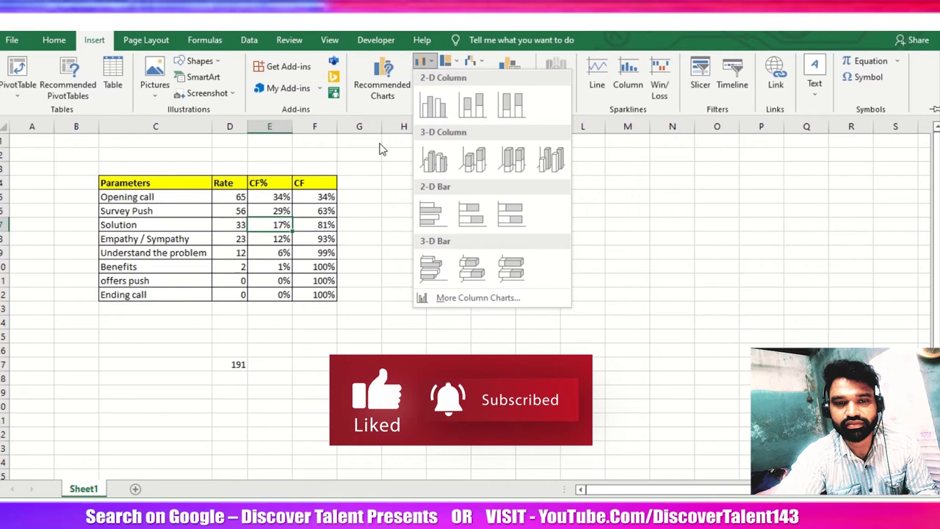
pyautogui.click(386, 98)
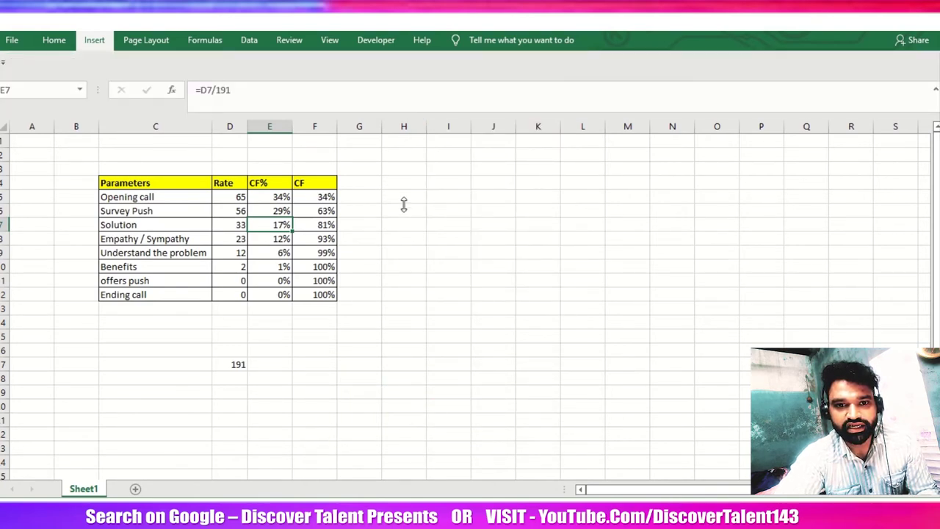
pyautogui.click(328, 211)
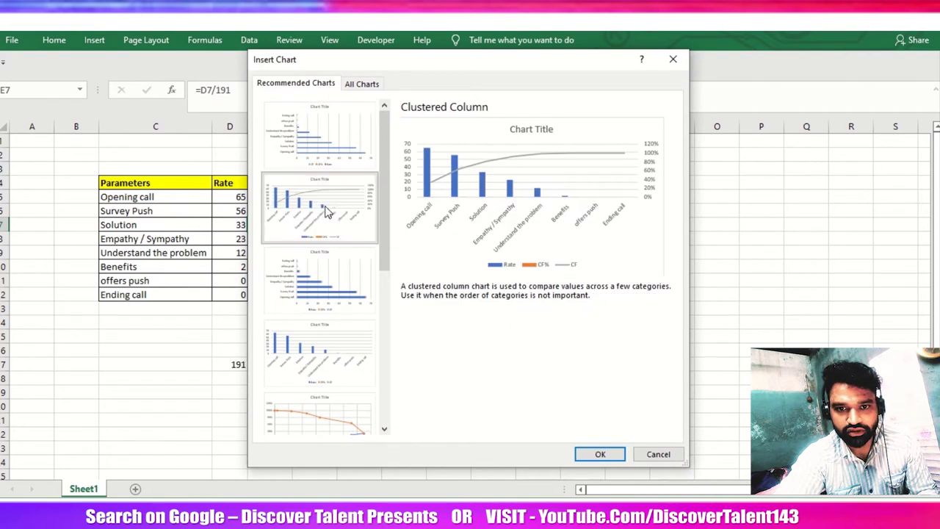
pyautogui.moveTo(331, 60); pyautogui.dragTo(345, 92)
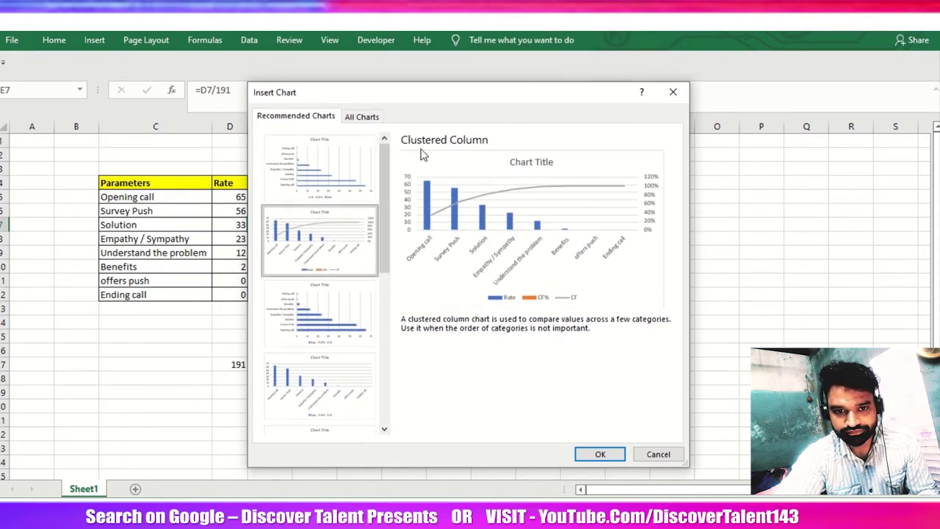
pyautogui.click(600, 453)
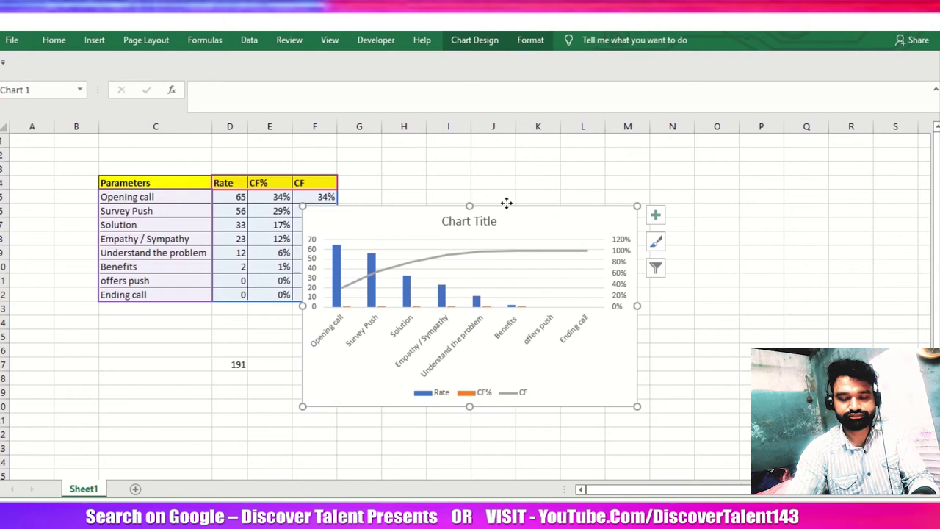
pyautogui.moveTo(506, 205); pyautogui.dragTo(465, 154)
# Step: Change the chart title to "Pareto Analysis"
pyautogui.click(423, 170)
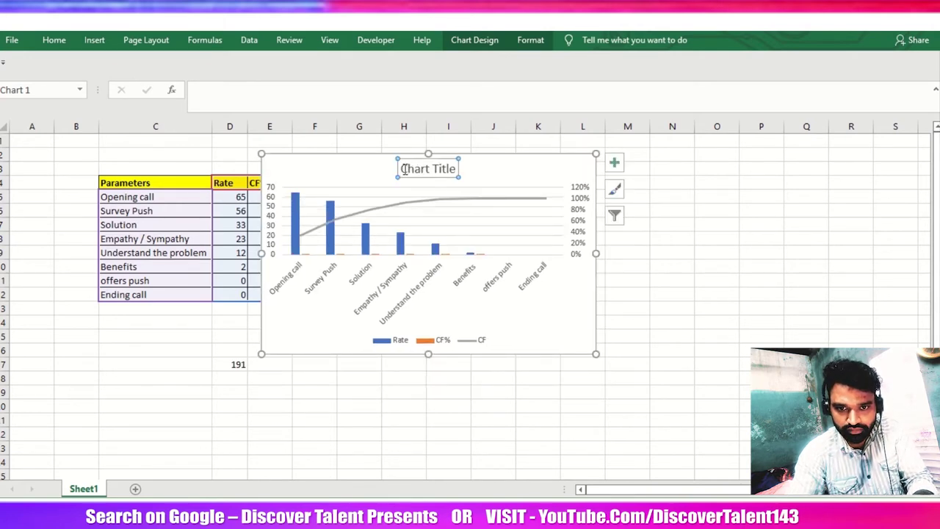
pyautogui.moveTo(403, 169); pyautogui.dragTo(466, 169)
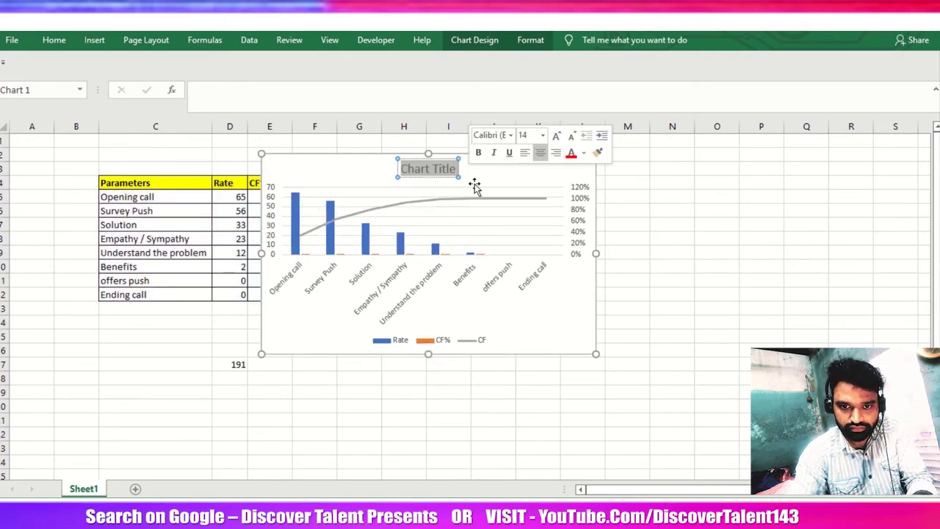
pyautogui.write('pARTO')
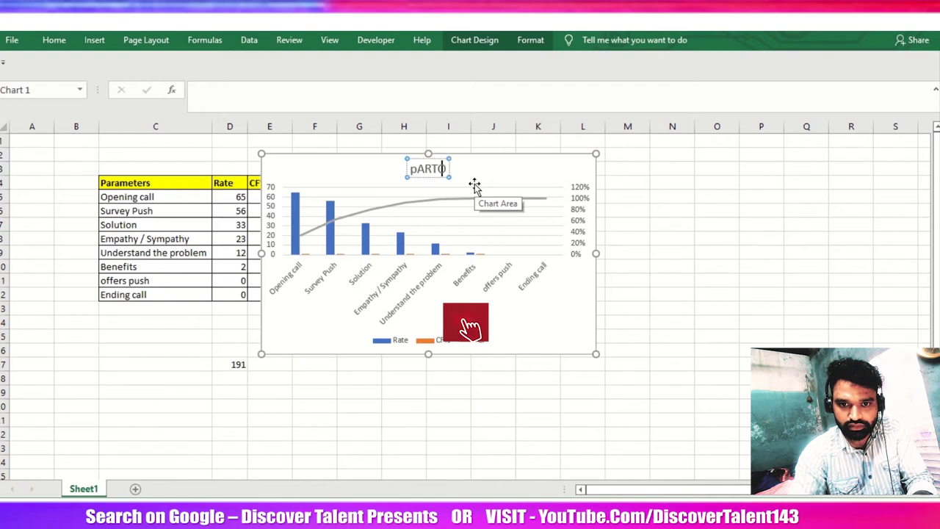
pyautogui.press('BackSpace')
pyautogui.press('BackSpace')
pyautogui.press('BackSpace')
pyautogui.press('BackSpace')
pyautogui.press('BackSpace')
pyautogui.write('P')
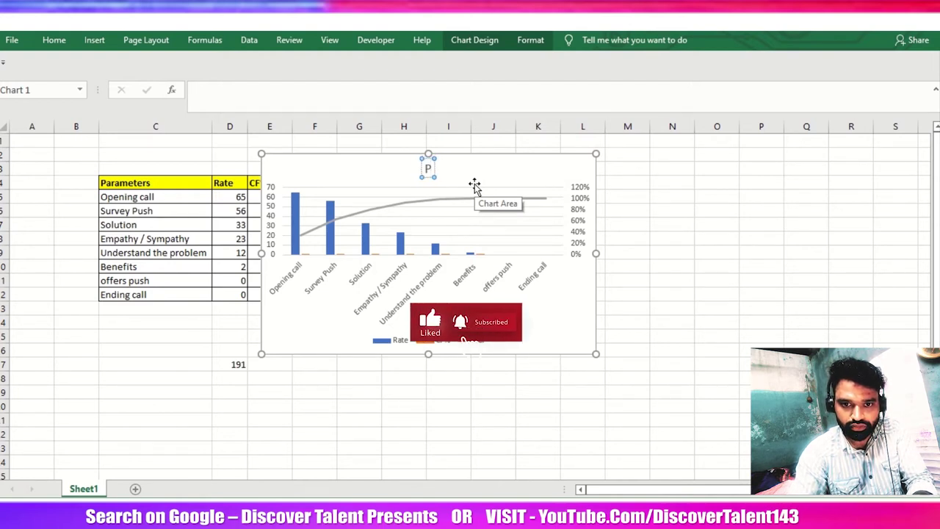
pyautogui.write('arteo')
pyautogui.press('BackSpace')
pyautogui.write('r')
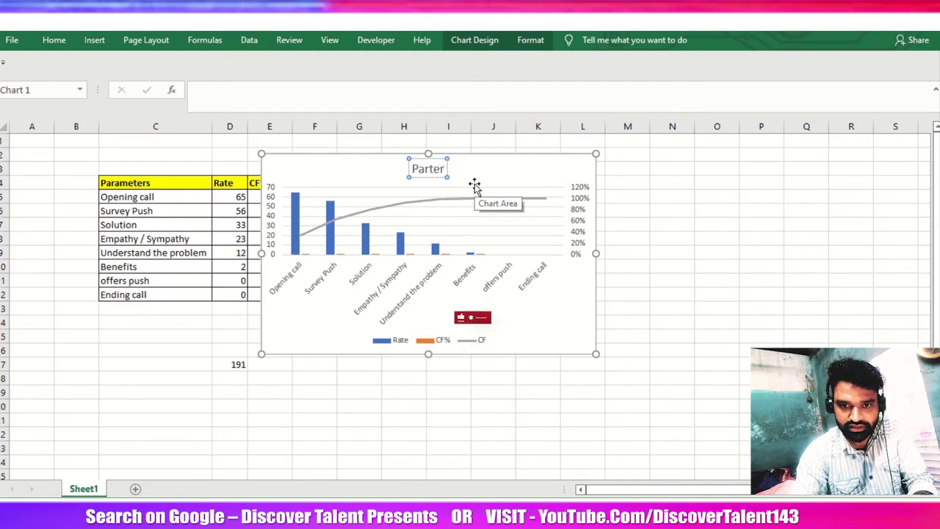
pyautogui.write('o')
pyautogui.press('BackSpace')
pyautogui.press('BackSpace')
pyautogui.press('BackSpace')
pyautogui.press('BackSpace')
pyautogui.write('e')
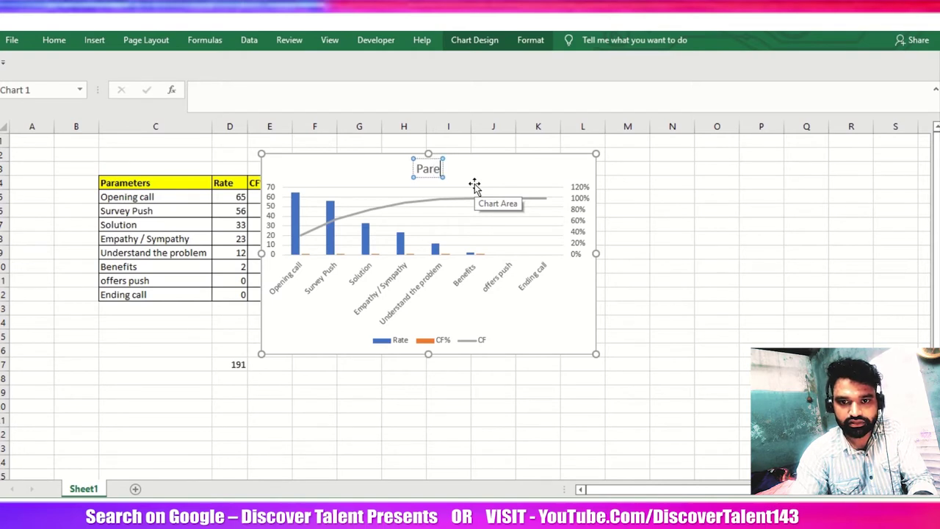
pyautogui.write('to Analyis')
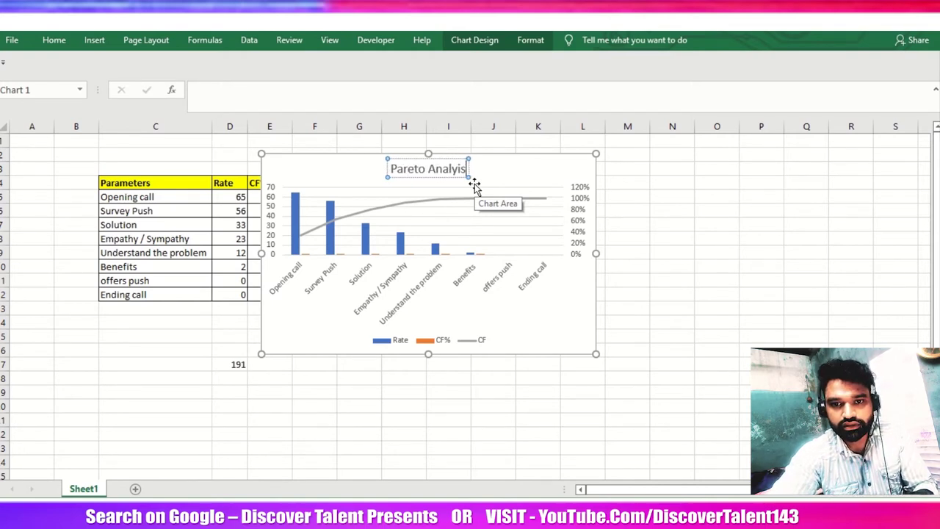
pyautogui.press('BackSpace')
pyautogui.press('BackSpace')
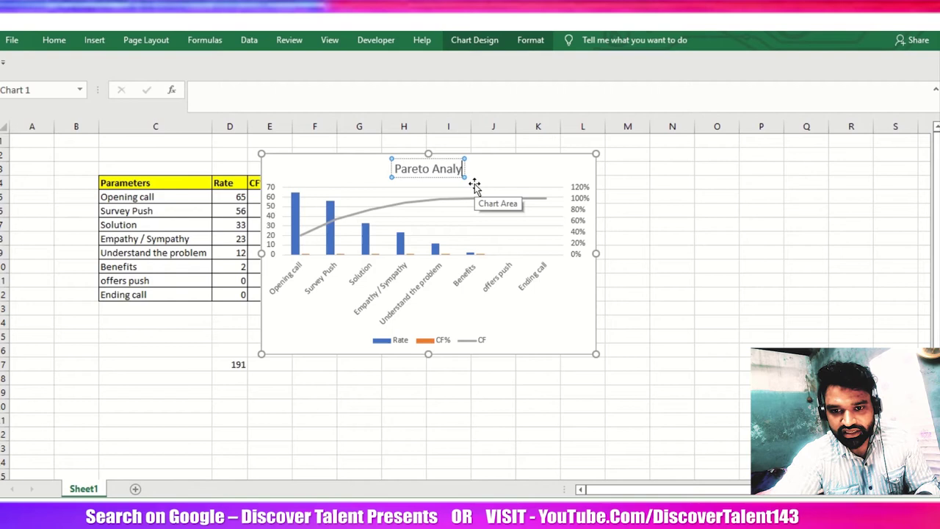
pyautogui.write('sis')
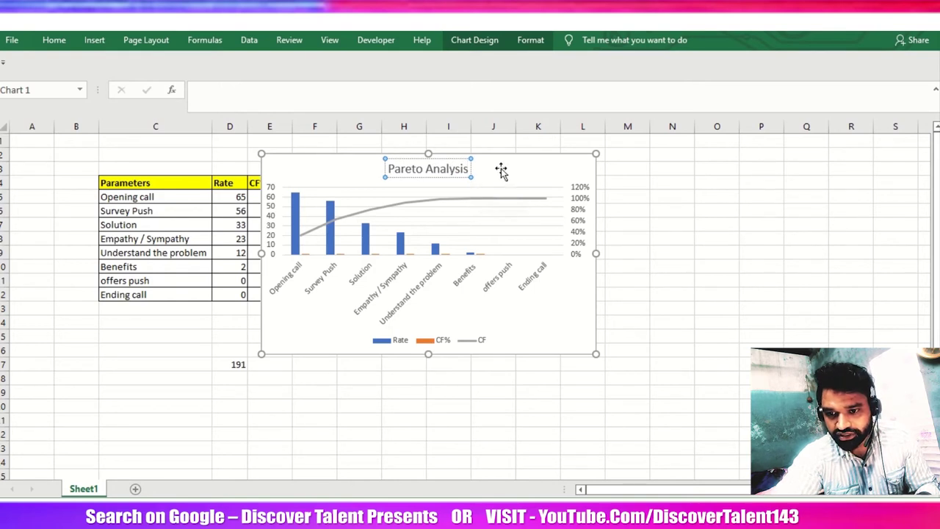
# Step: Enlarge the chart and place it to cover roughly columns C to L and rows 3 to 22
pyautogui.click(521, 162)
pyautogui.moveTo(521, 161); pyautogui.dragTo(614, 180)
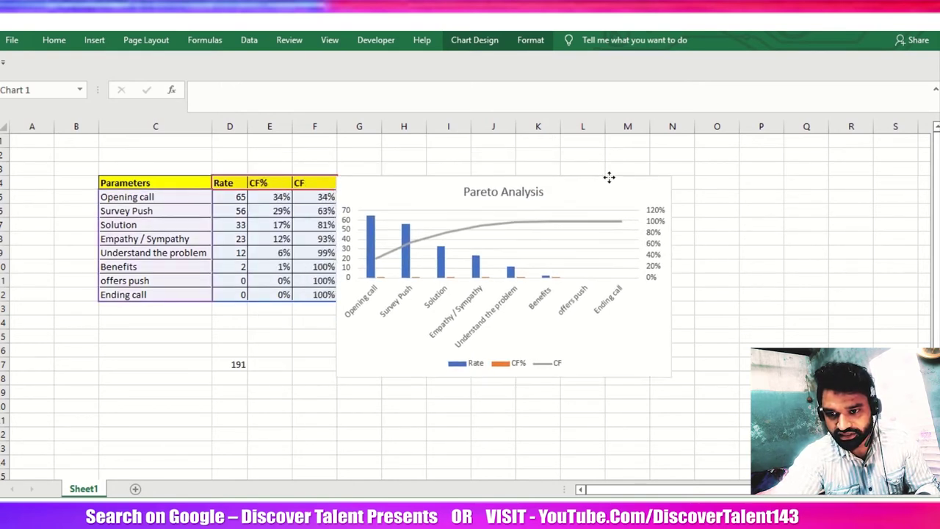
pyautogui.doubleClick(670, 377)
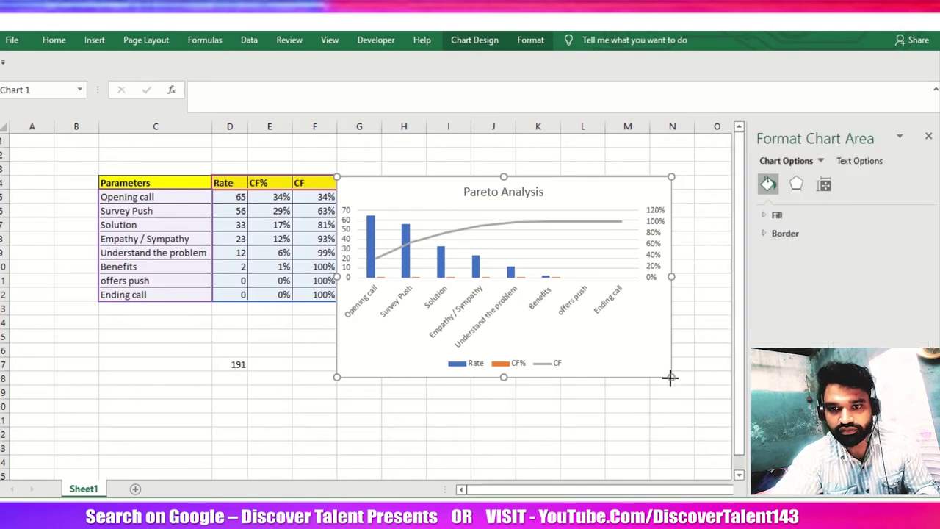
pyautogui.moveTo(653, 183); pyautogui.dragTo(428, 177)
# Step: Set the secondary vertical axis maximum to 1.0 and close the axis formatting options
pyautogui.click(574, 205)
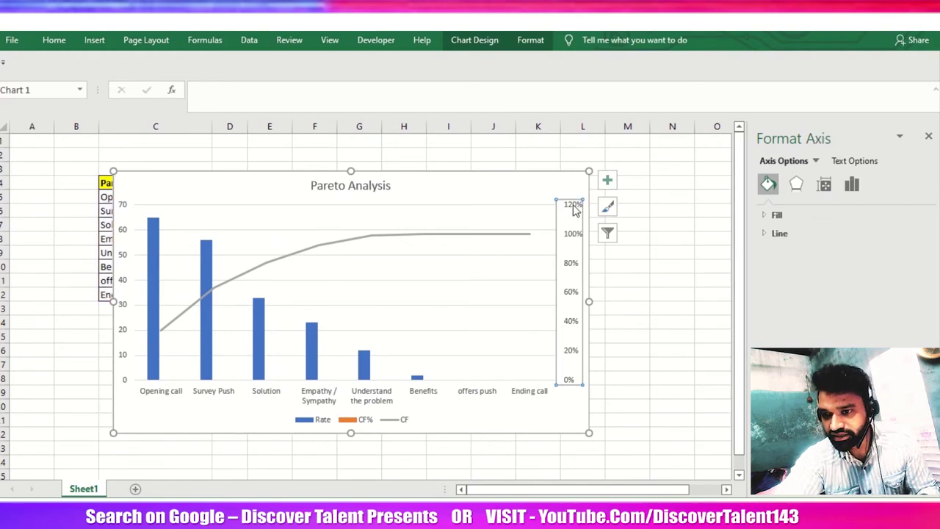
pyautogui.rightClick(574, 209)
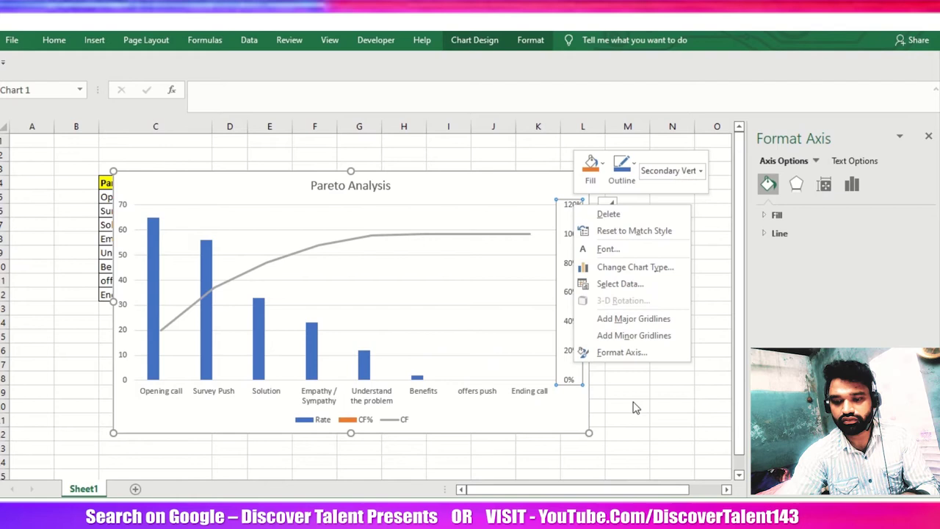
pyautogui.click(643, 360)
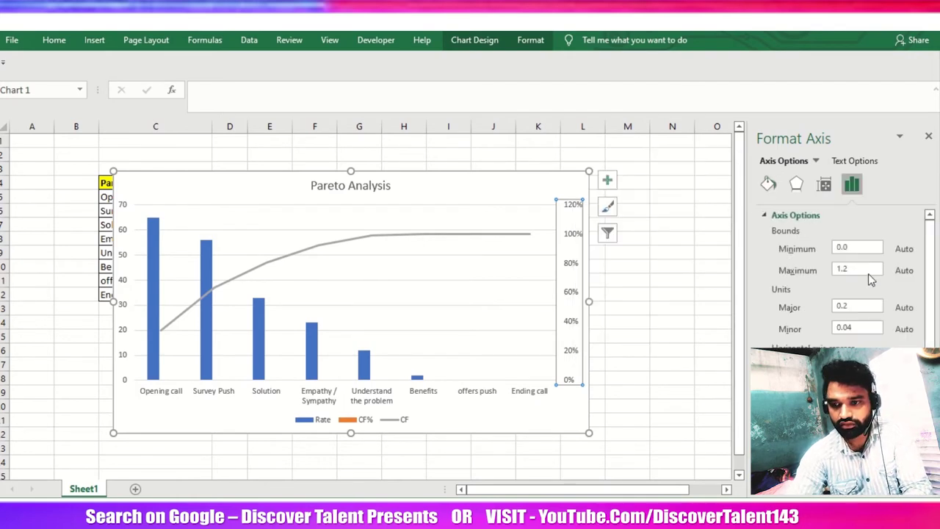
pyautogui.click(858, 270)
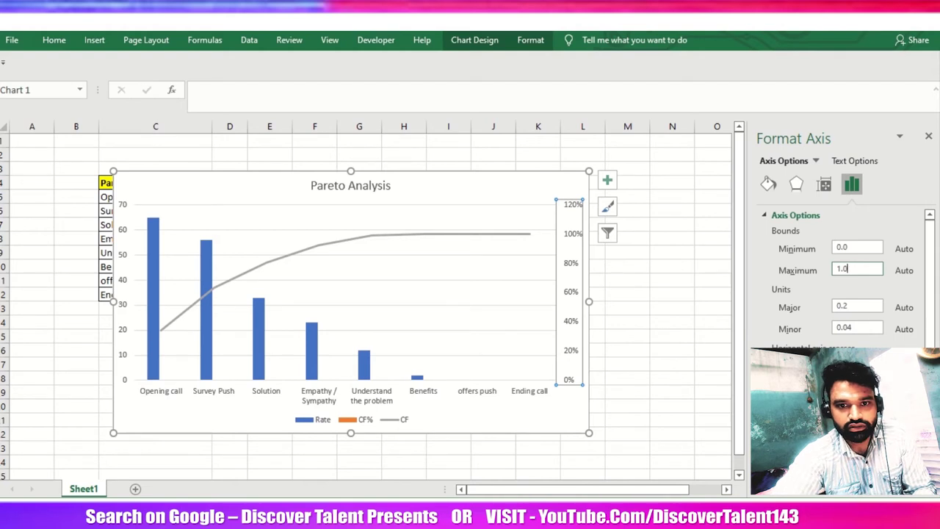
pyautogui.write('0')
pyautogui.press('Return')
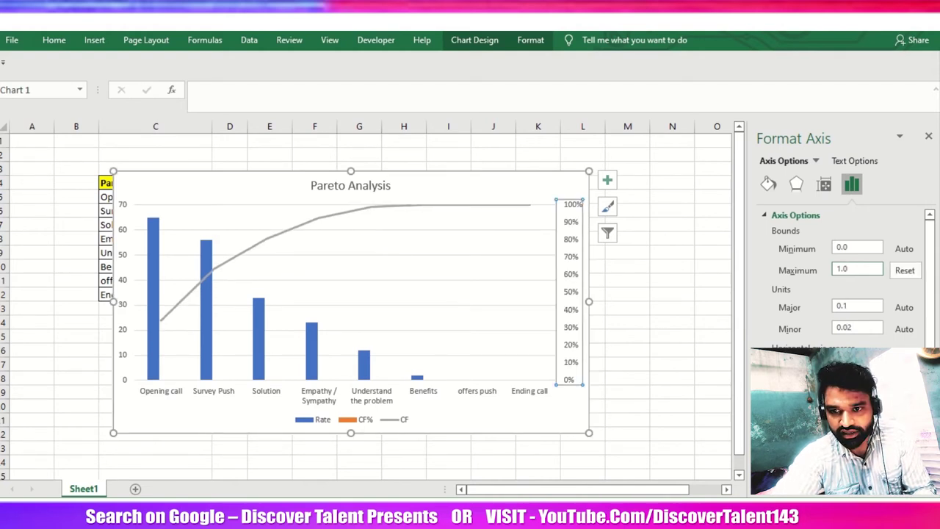
pyautogui.click(928, 136)
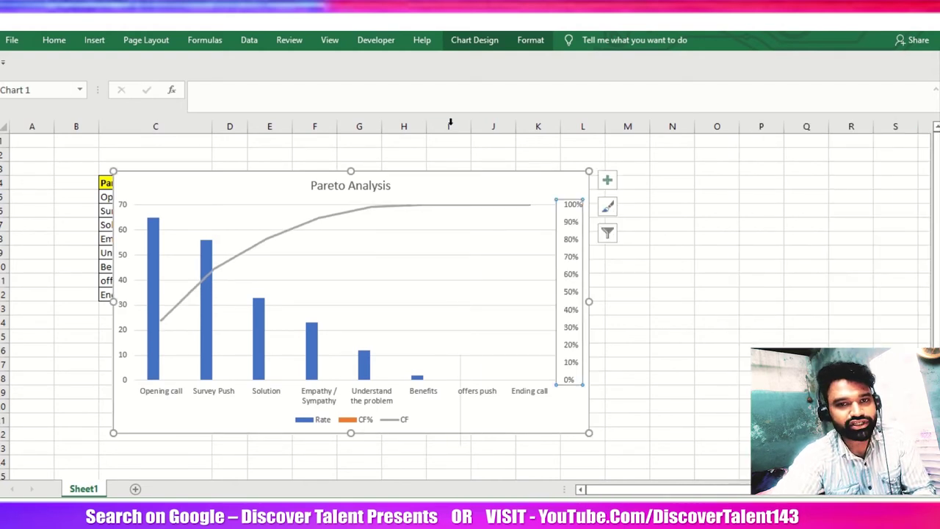
# Step: Move the chart so it spans roughly columns D to N, starting near row 3
pyautogui.moveTo(419, 174); pyautogui.dragTo(524, 179)
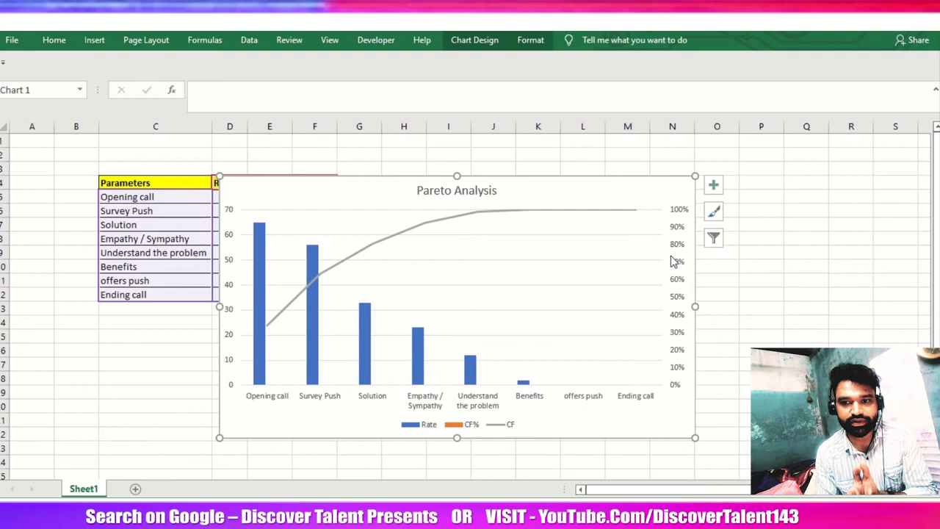
pyautogui.moveTo(361, 334)
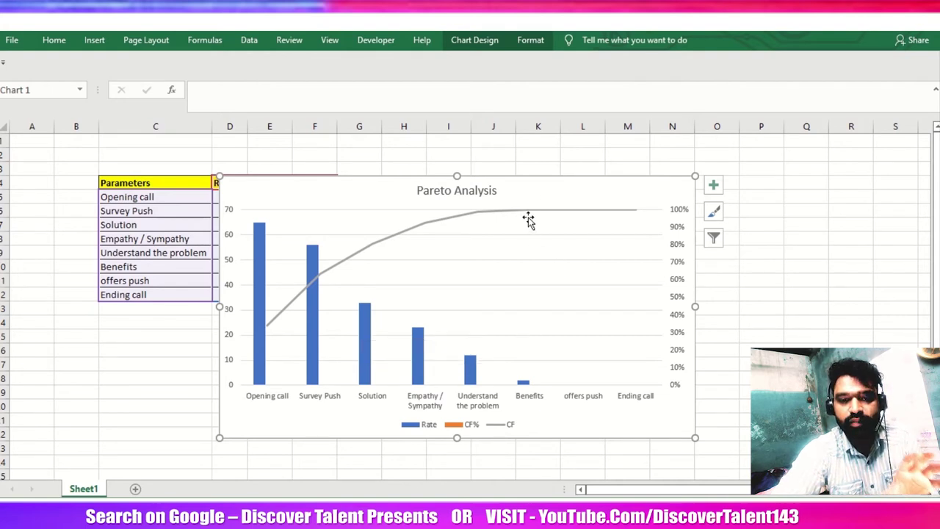
pyautogui.moveTo(538, 186); pyautogui.dragTo(533, 172)
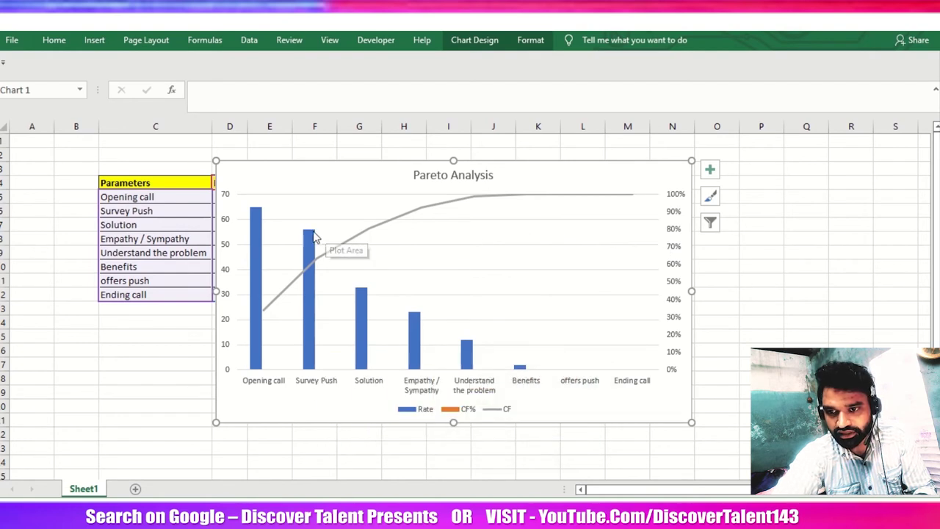
pyautogui.moveTo(314, 236)
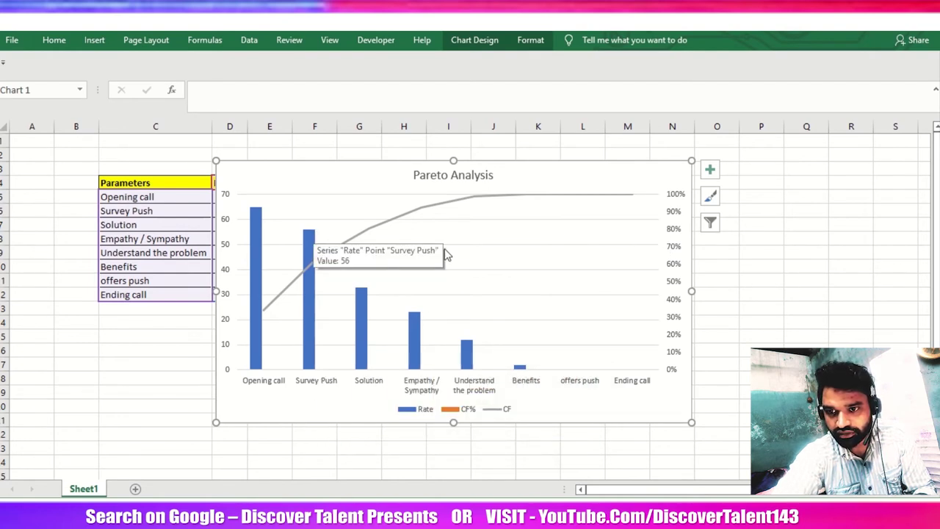
# Step: Add data labels to the Pareto Analysis chart
pyautogui.click(462, 394)
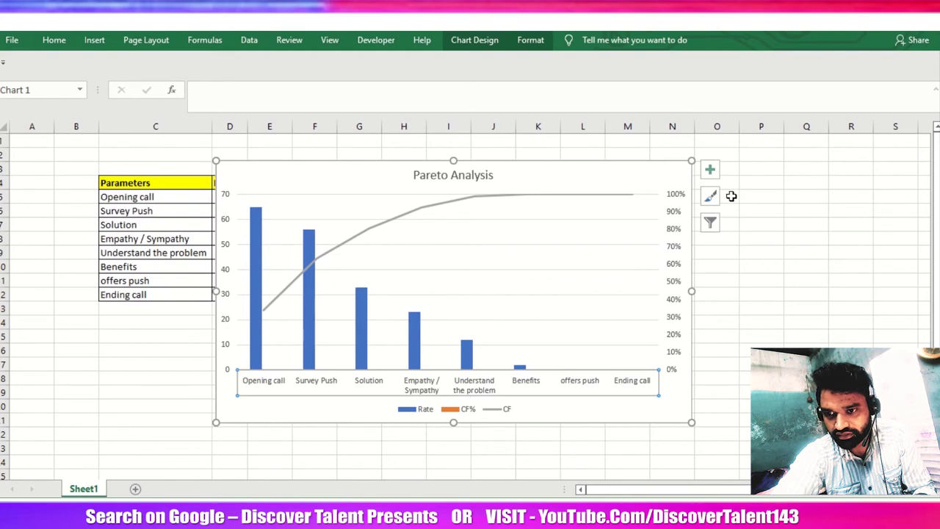
pyautogui.click(701, 181)
pyautogui.click(642, 182)
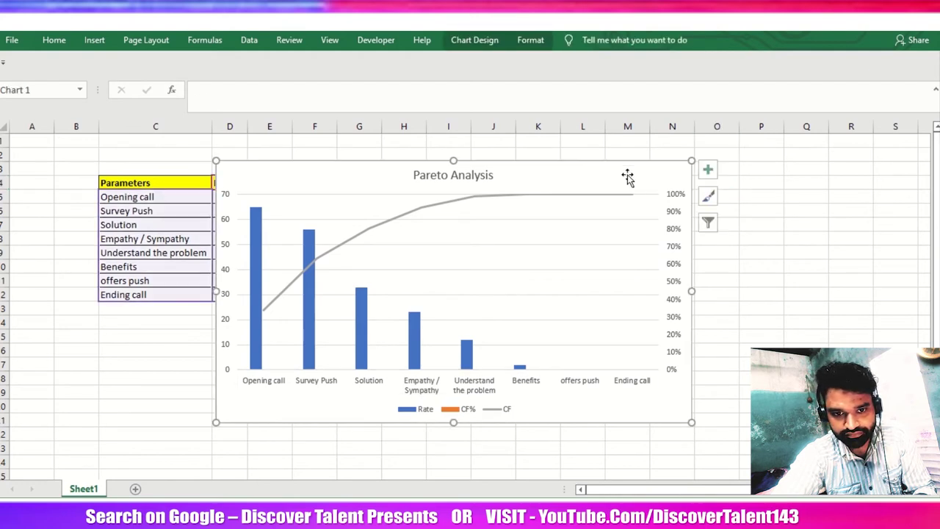
pyautogui.click(710, 172)
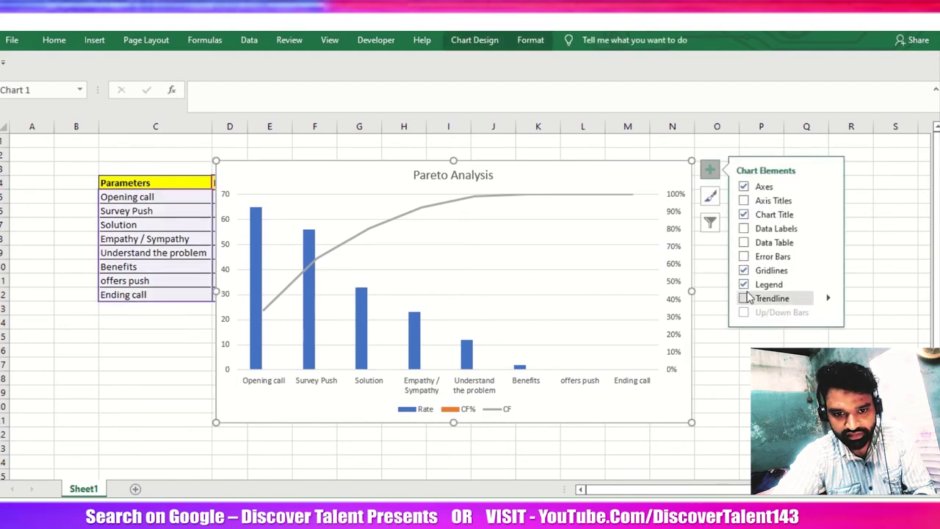
pyautogui.click(743, 229)
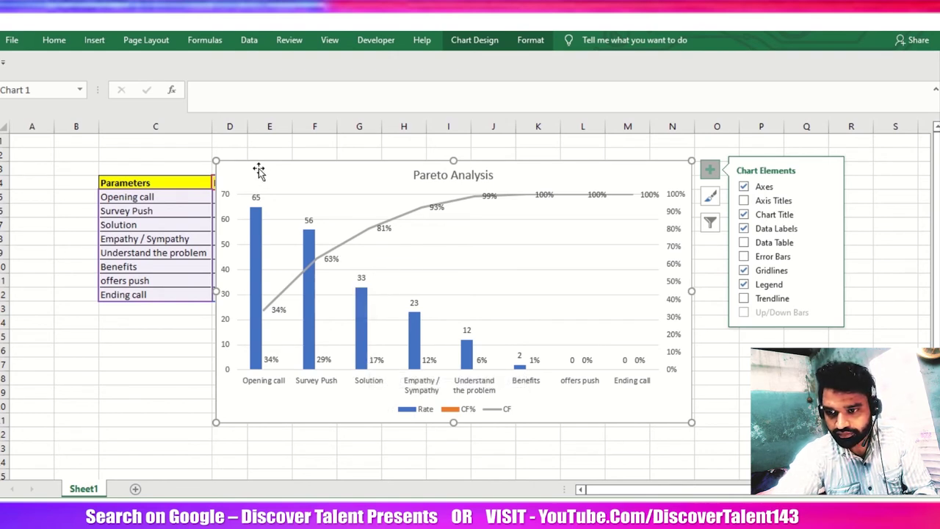
# Step: Move the chart further across the sheet so it starts at column F near row 3
pyautogui.moveTo(258, 171); pyautogui.dragTo(413, 184)
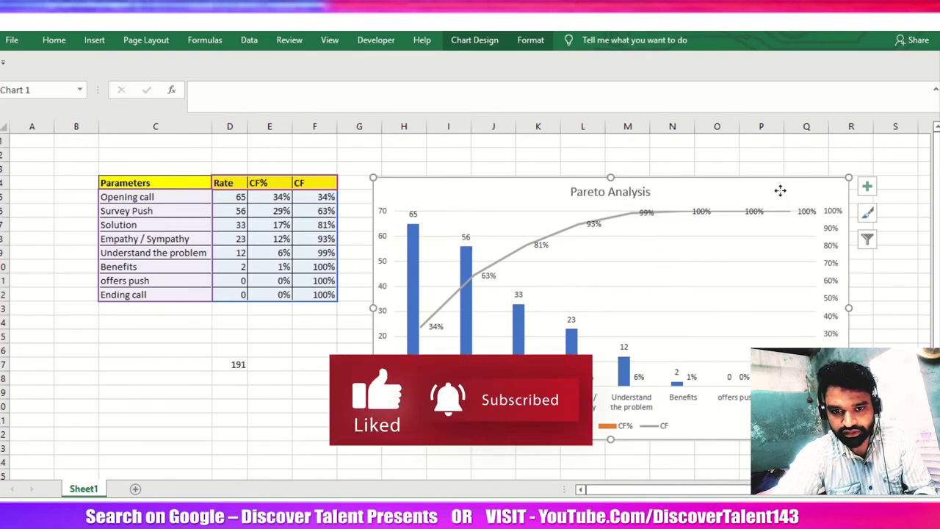
pyautogui.moveTo(545, 197); pyautogui.dragTo(480, 193)
pyautogui.click(400, 298)
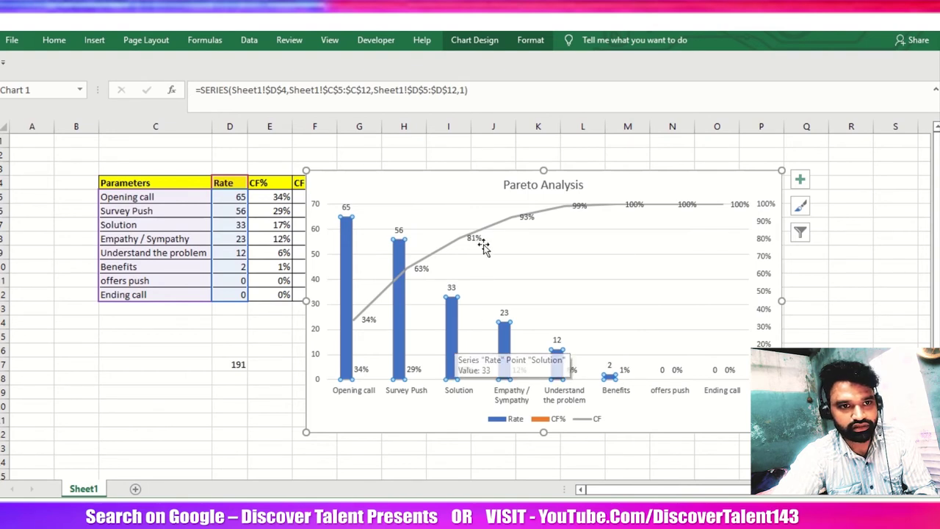
# Step: Draw a straight horizontal line from the CF curve near its 81% label to the 80% mark on the secondary axis
pyautogui.click(93, 41)
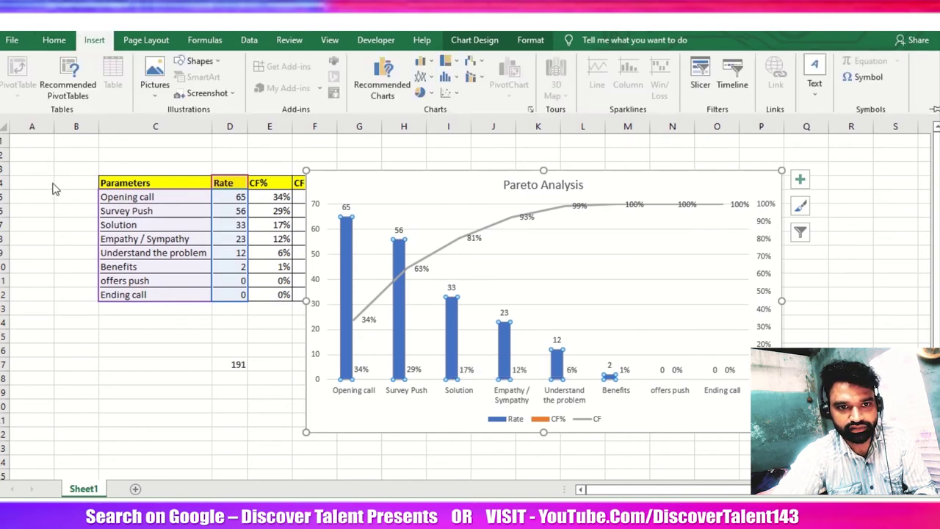
pyautogui.press('Escape')
pyautogui.click(94, 41)
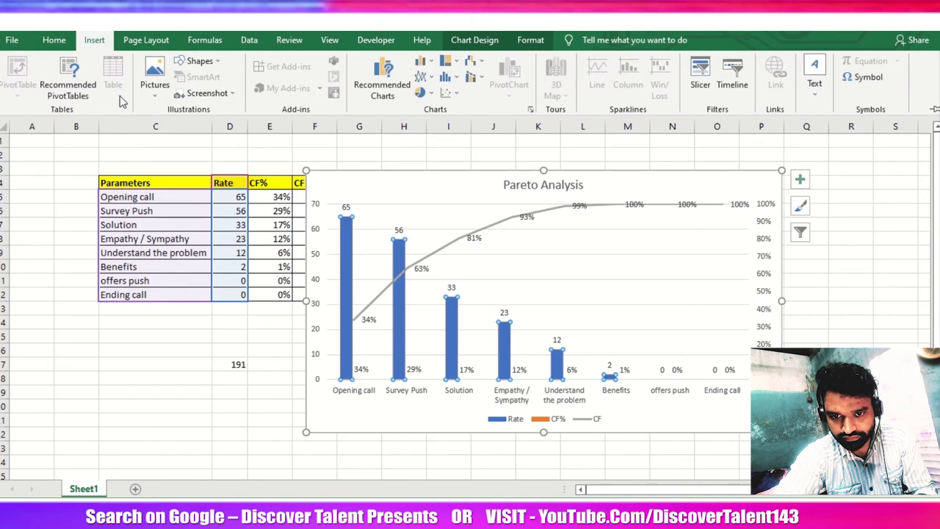
pyautogui.click(219, 61)
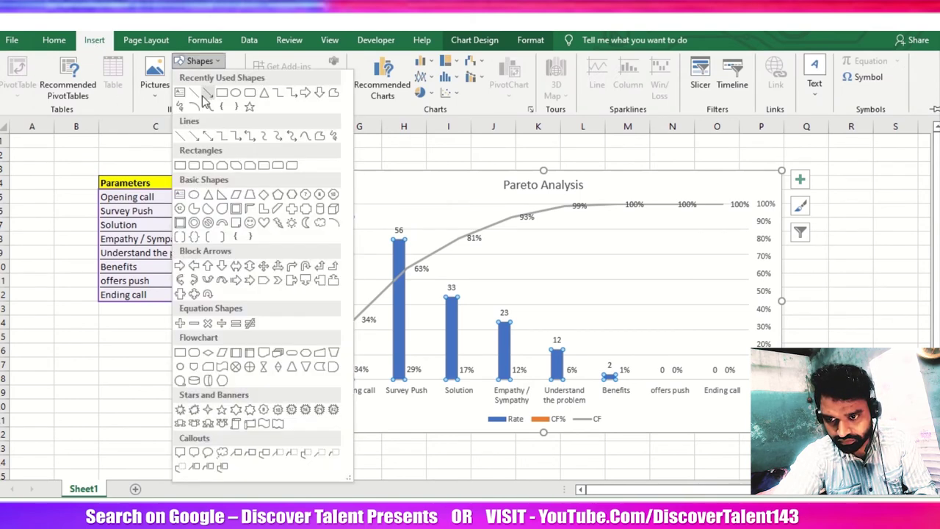
pyautogui.click(203, 97)
pyautogui.moveTo(475, 236); pyautogui.dragTo(764, 238)
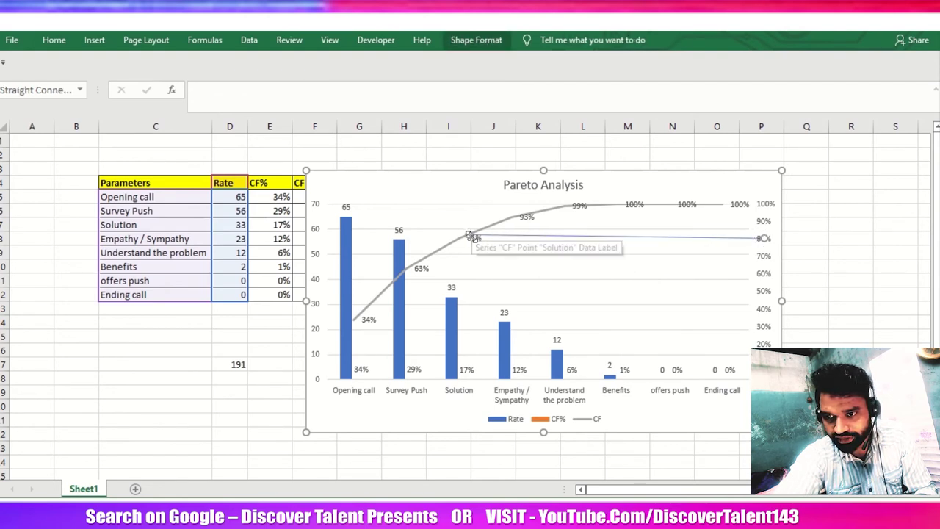
pyautogui.moveTo(472, 237); pyautogui.dragTo(470, 236)
pyautogui.moveTo(764, 237); pyautogui.dragTo(764, 236)
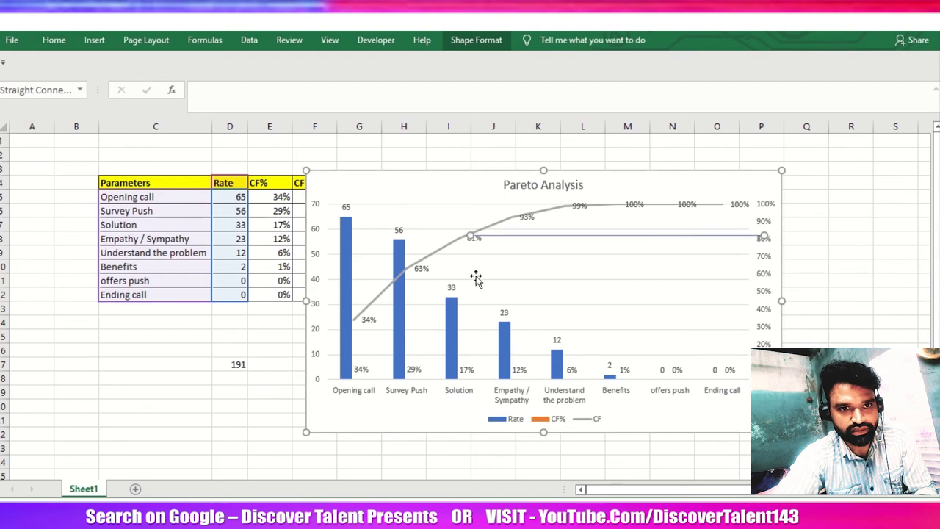
# Step: Draw a straight vertical line from the CF curve near its 81% label to the category axis beside the Solution bar
pyautogui.click(102, 43)
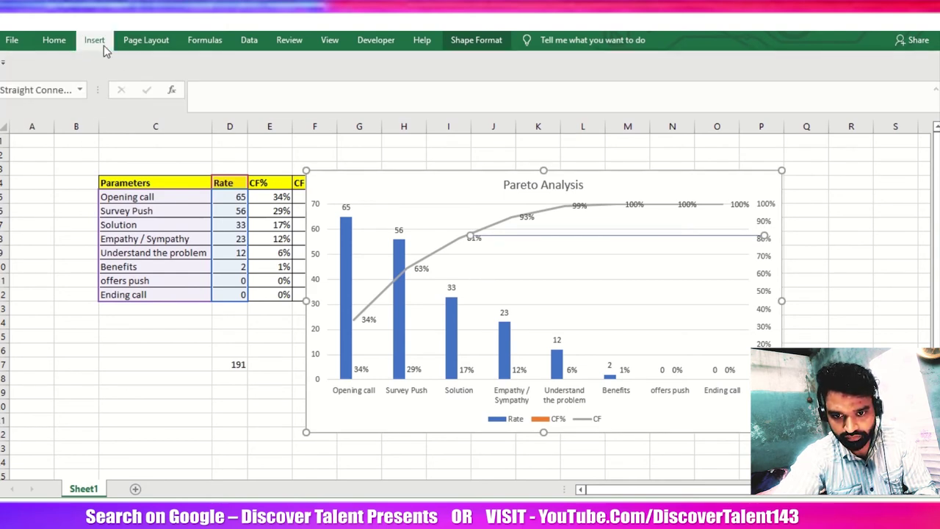
pyautogui.click(103, 42)
pyautogui.click(197, 61)
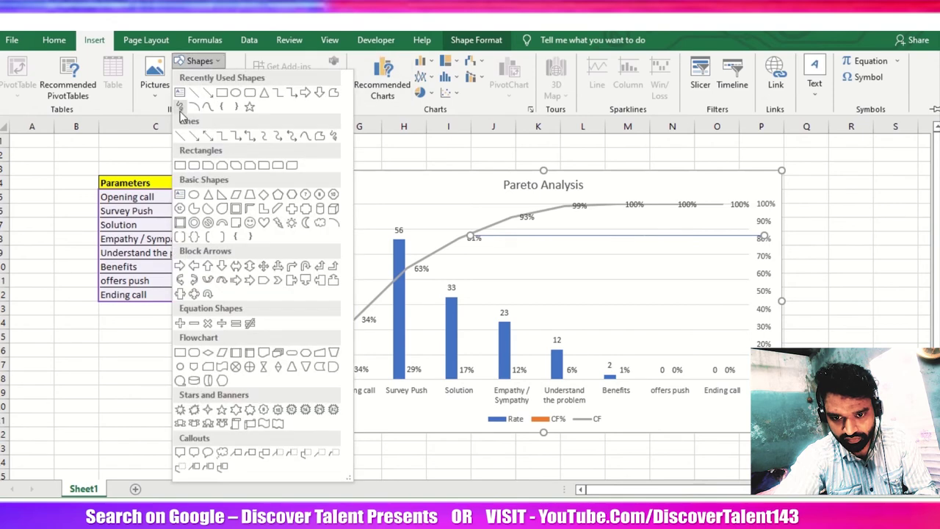
pyautogui.click(189, 88)
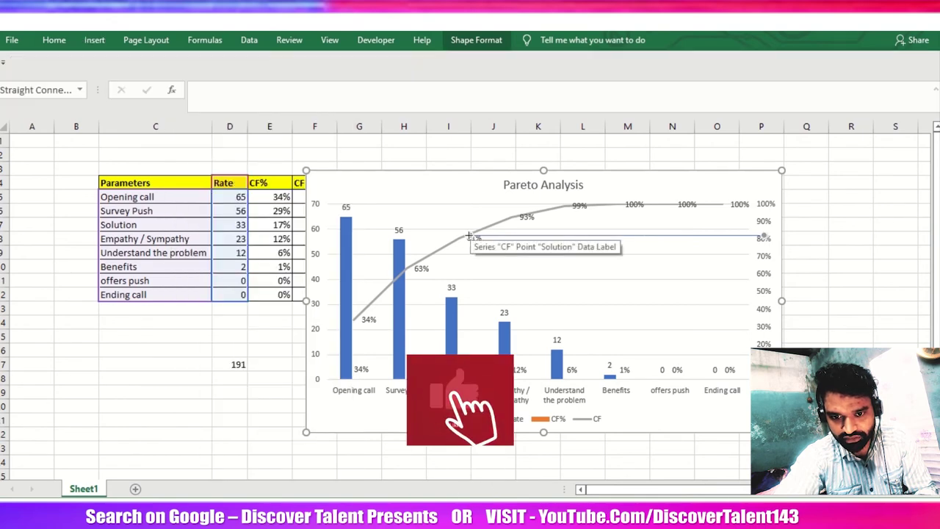
pyautogui.moveTo(469, 237); pyautogui.dragTo(469, 379)
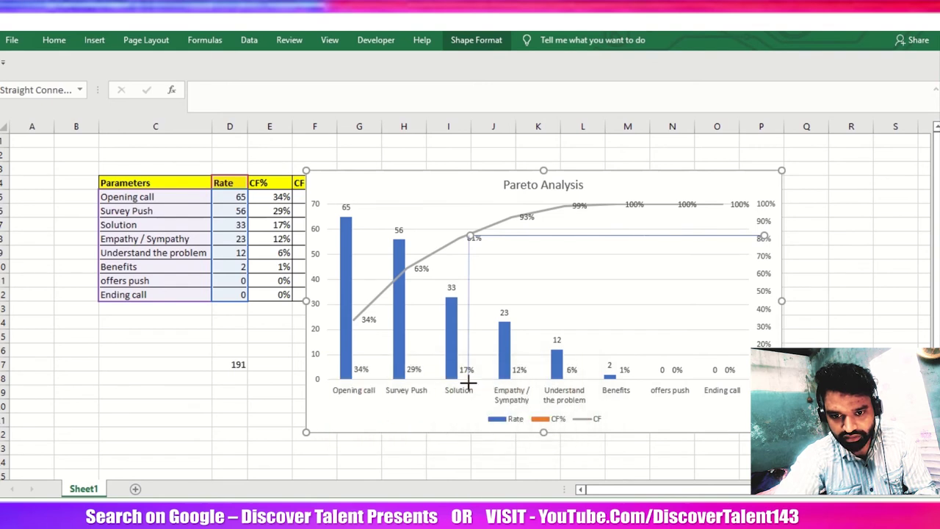
pyautogui.moveTo(468, 382); pyautogui.dragTo(467, 382)
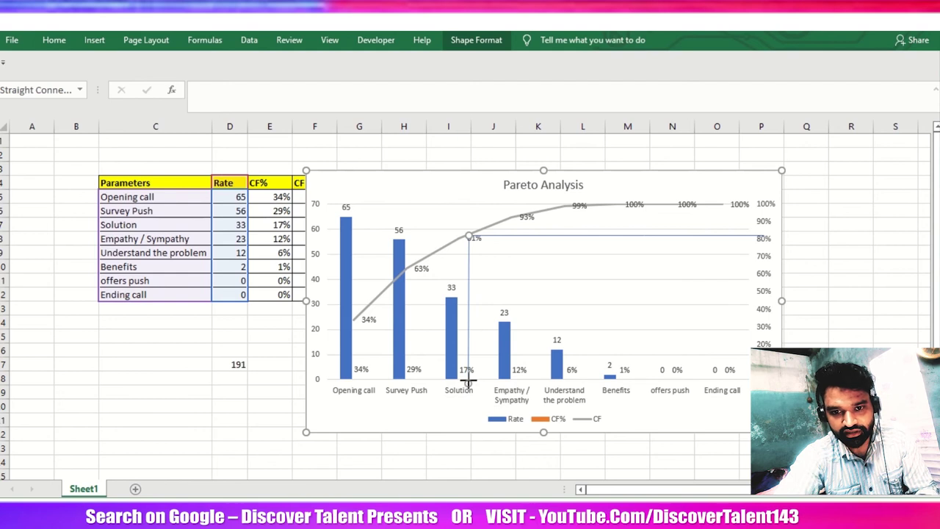
pyautogui.click(245, 360)
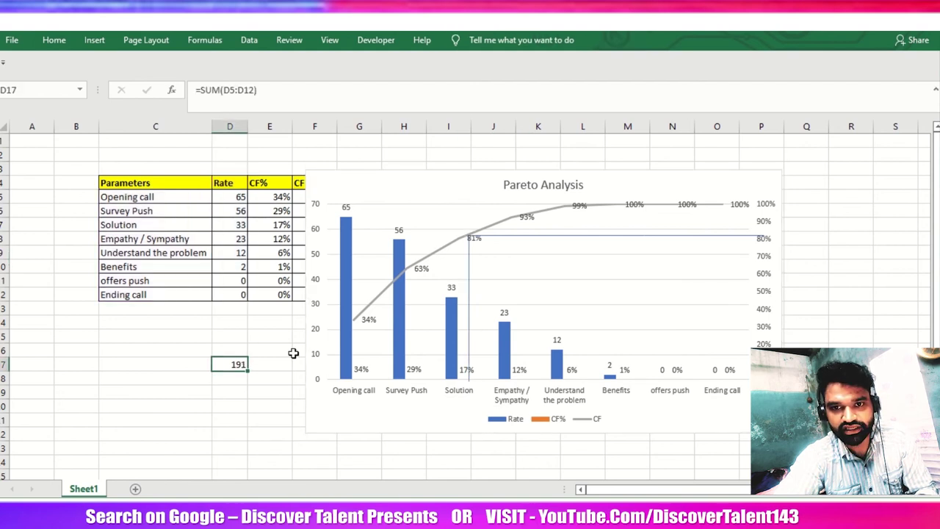
# Step: Fill all the Rate series bars in the Pareto Analysis chart with yellow
pyautogui.click(451, 339)
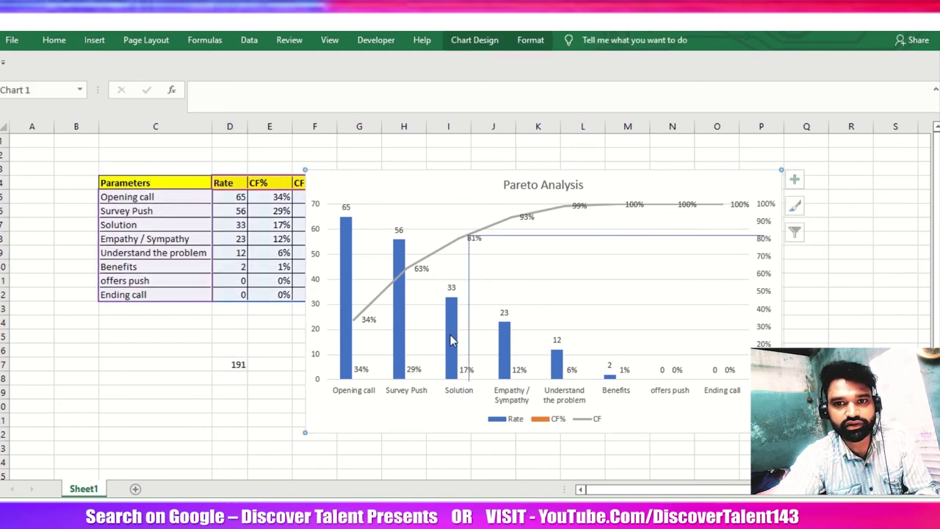
pyautogui.click(483, 45)
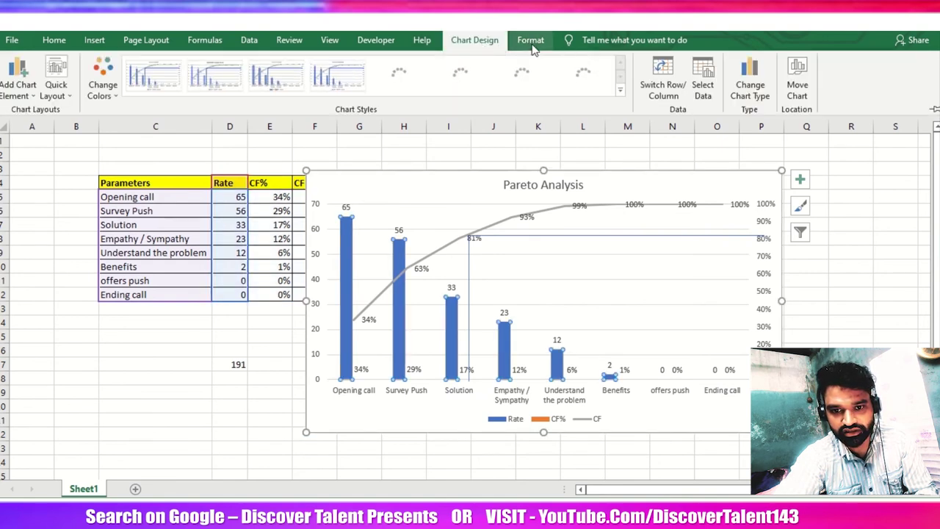
pyautogui.click(531, 43)
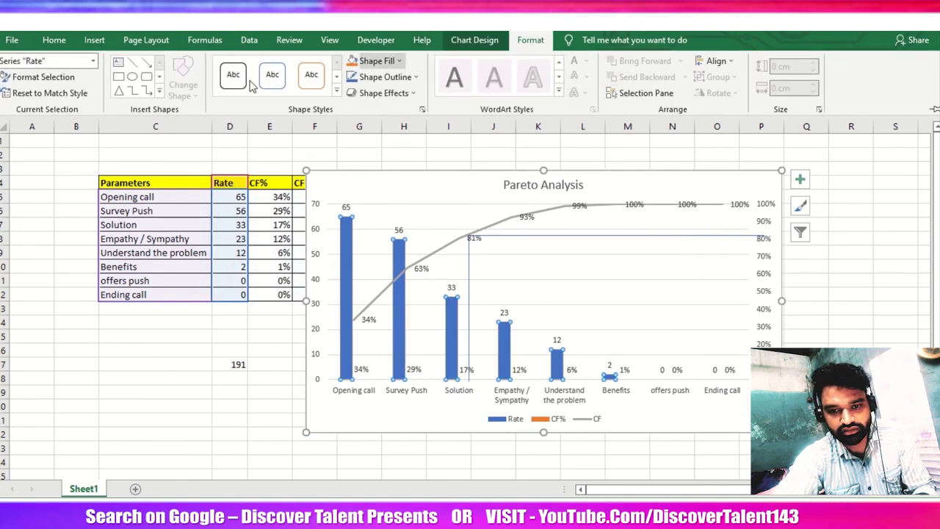
pyautogui.click(381, 61)
pyautogui.click(387, 186)
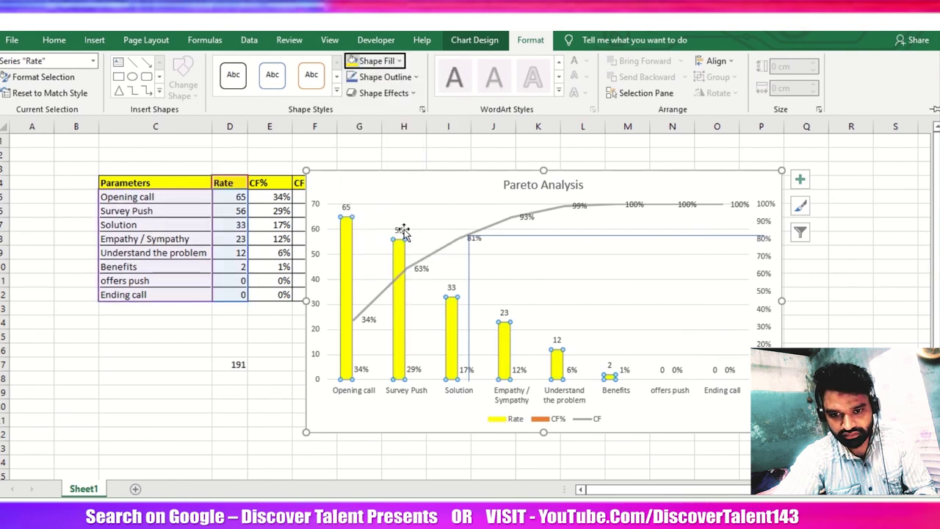
# Step: Fill only the Solution bar of the Rate series with red
pyautogui.click(453, 355)
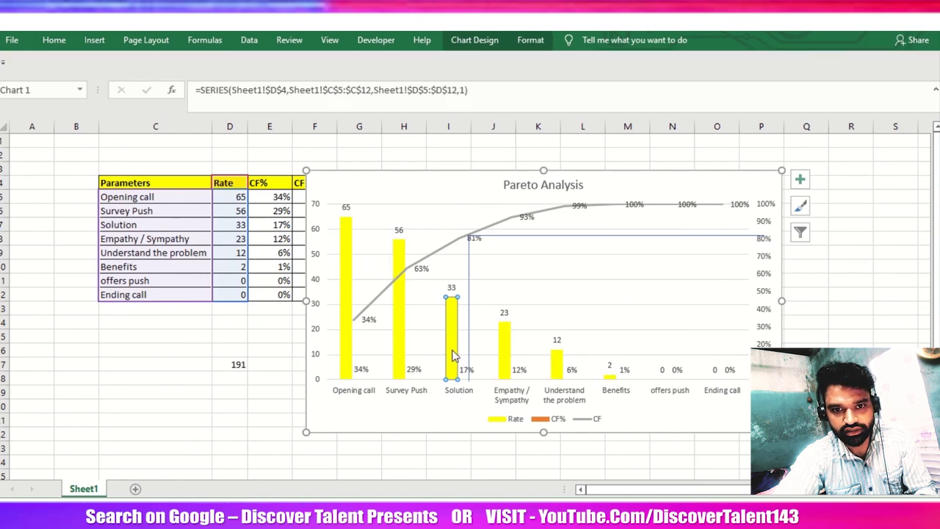
pyautogui.click(531, 39)
pyautogui.click(376, 61)
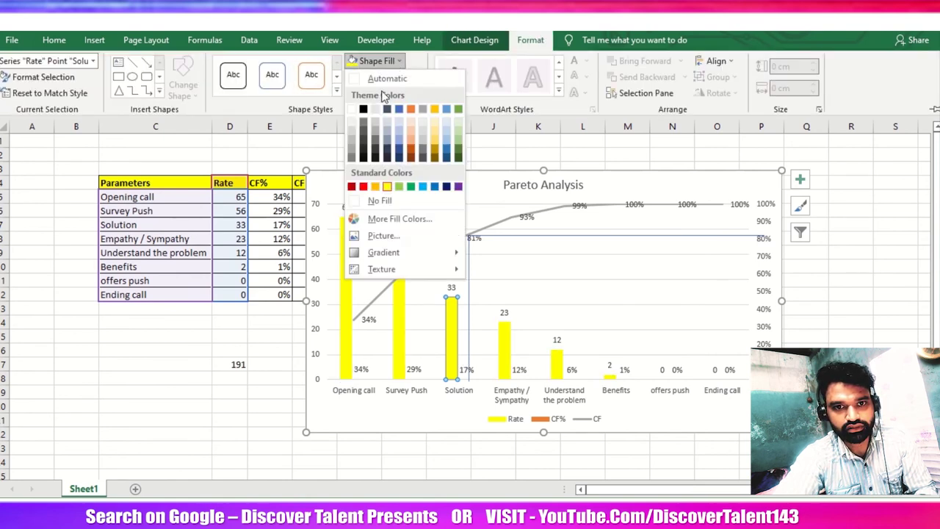
pyautogui.click(362, 186)
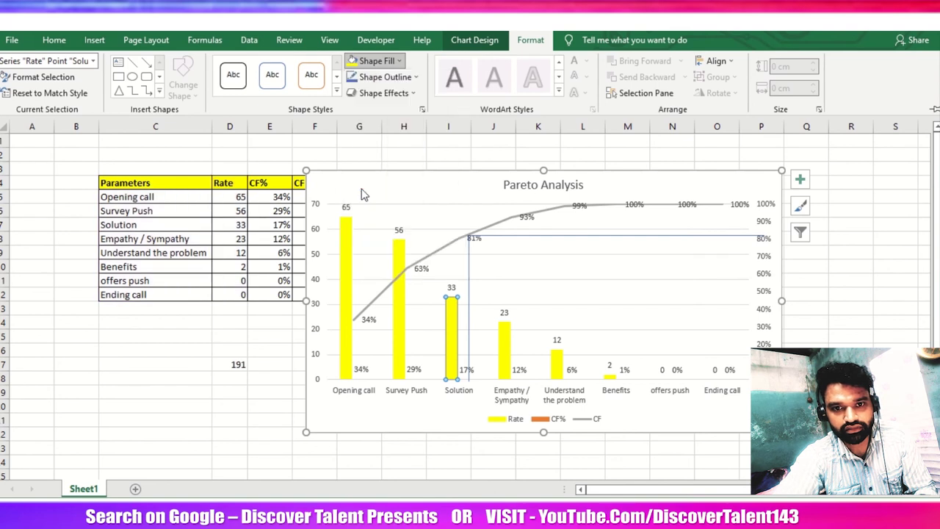
# Step: Fill only the Survey Push bar of the Rate series with red
pyautogui.click(400, 290)
pyautogui.click(530, 40)
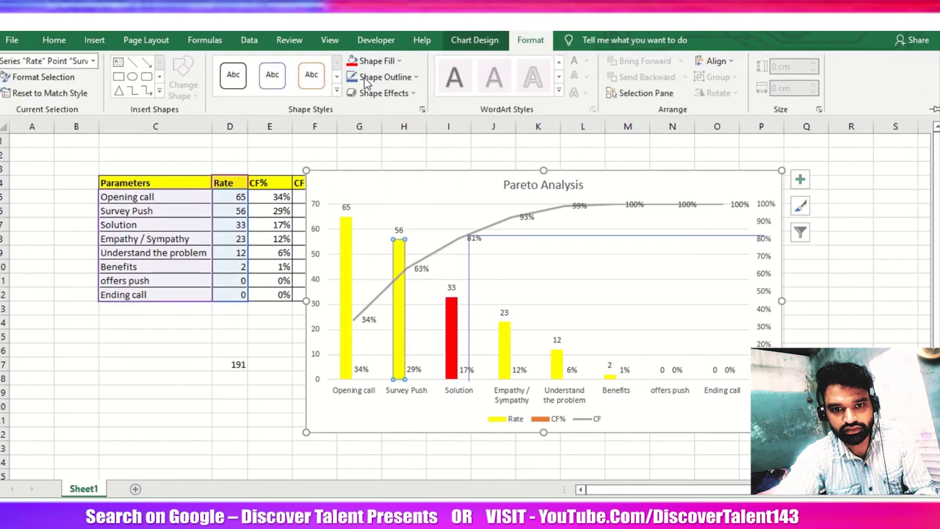
pyautogui.click(371, 60)
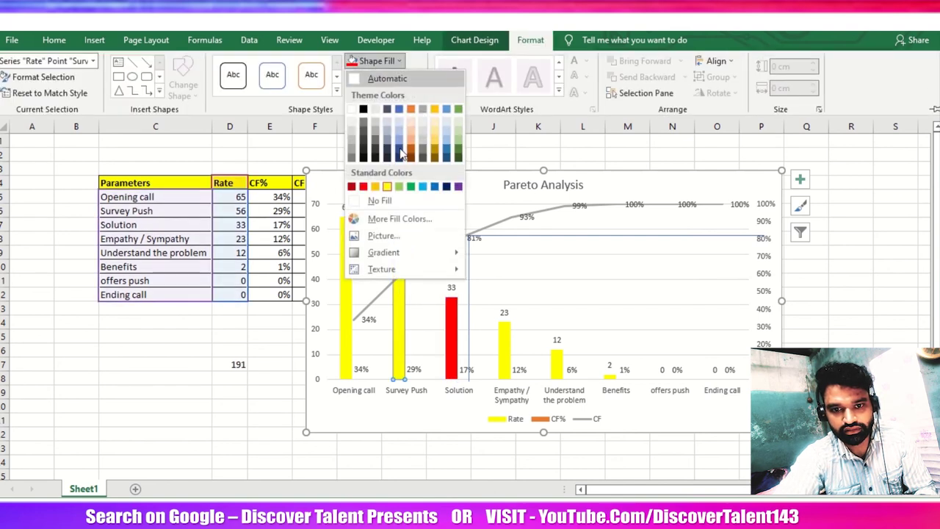
pyautogui.click(363, 186)
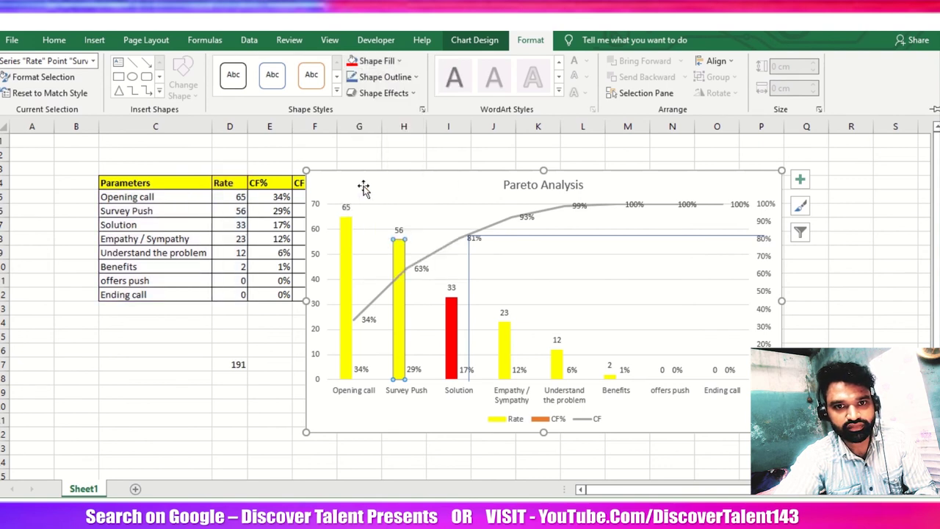
# Step: Fill only the Opening call bar of the Rate series with red
pyautogui.click(345, 245)
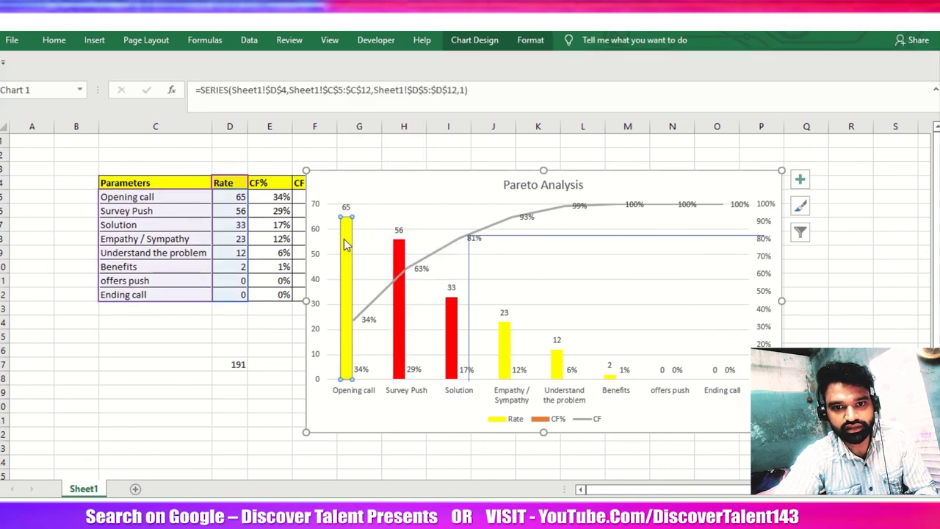
pyautogui.click(529, 42)
pyautogui.click(388, 62)
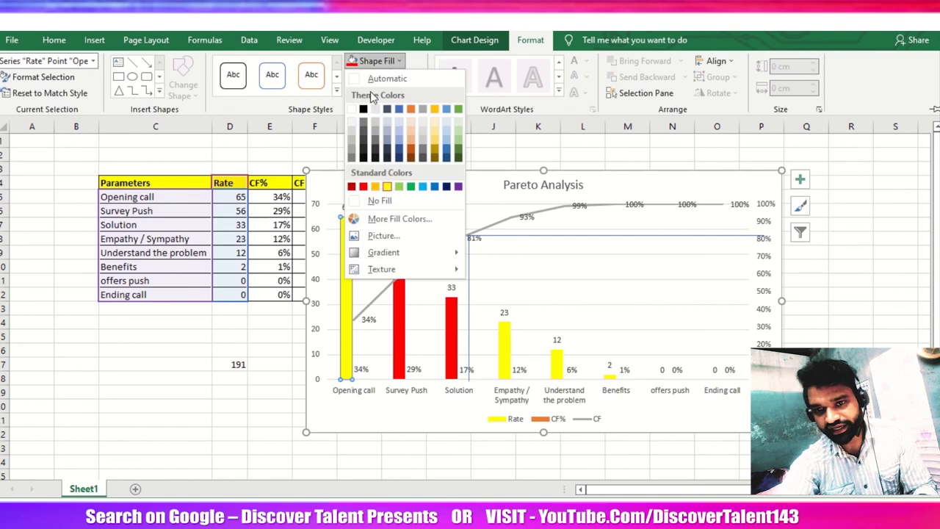
pyautogui.click(362, 186)
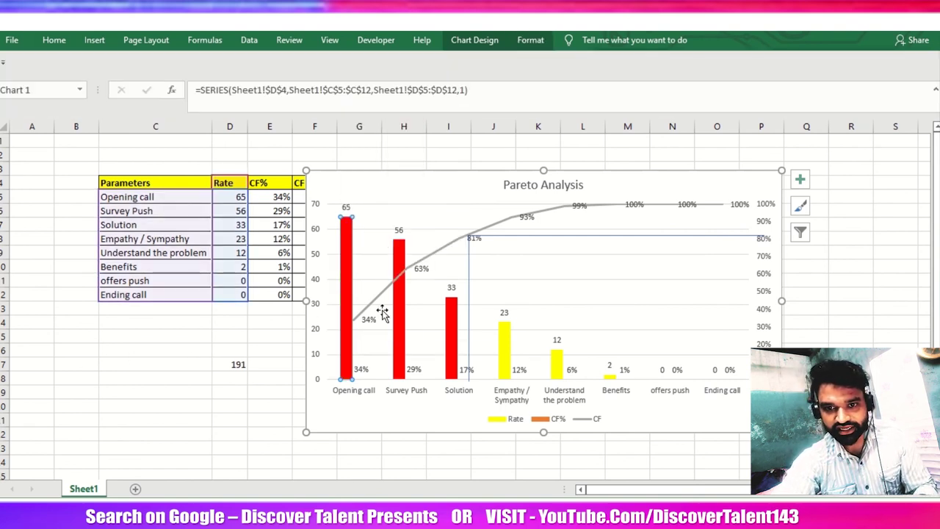
# Step: Make the whole chart title "Pareto Analysis" bold
pyautogui.click(426, 184)
pyautogui.click(514, 185)
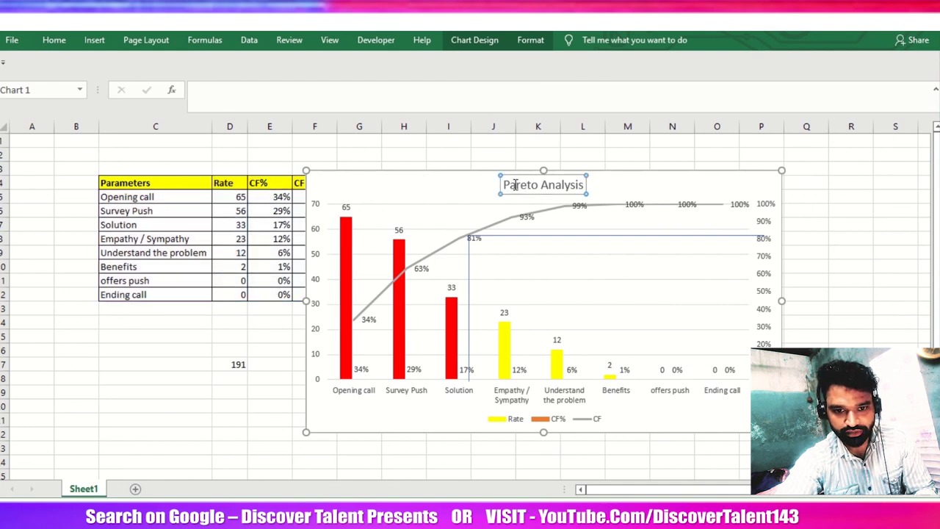
pyautogui.moveTo(504, 185); pyautogui.dragTo(592, 182)
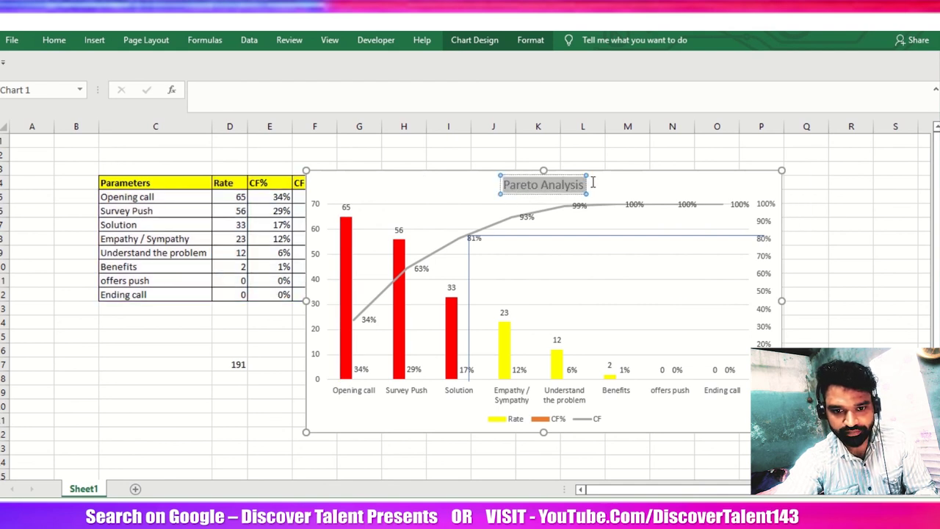
pyautogui.click(439, 202)
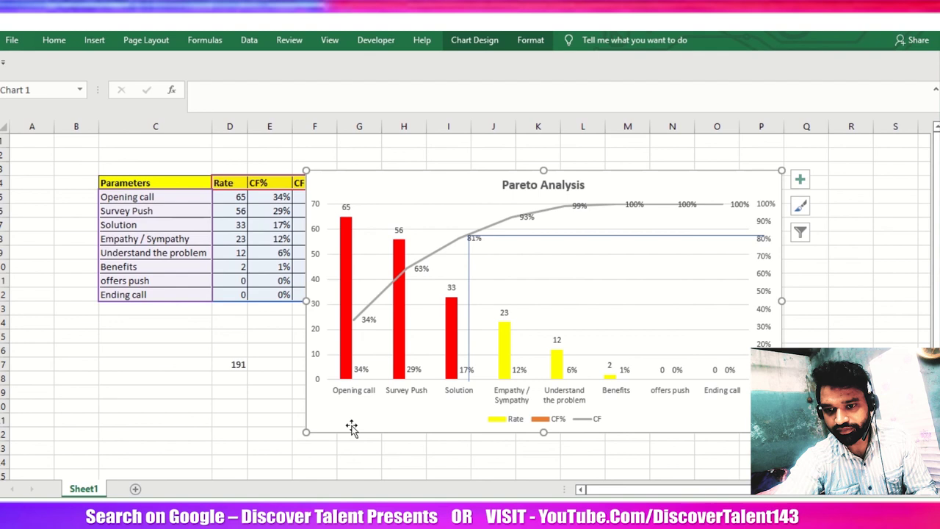